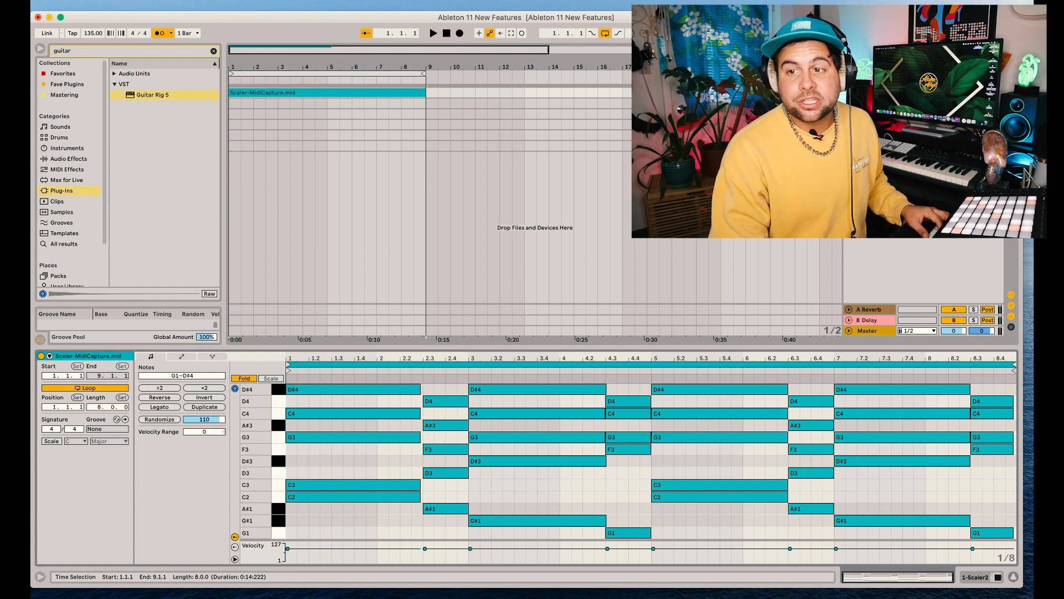
Unfold the 808 bass track and show its device chain
click(870, 104)
click(848, 104)
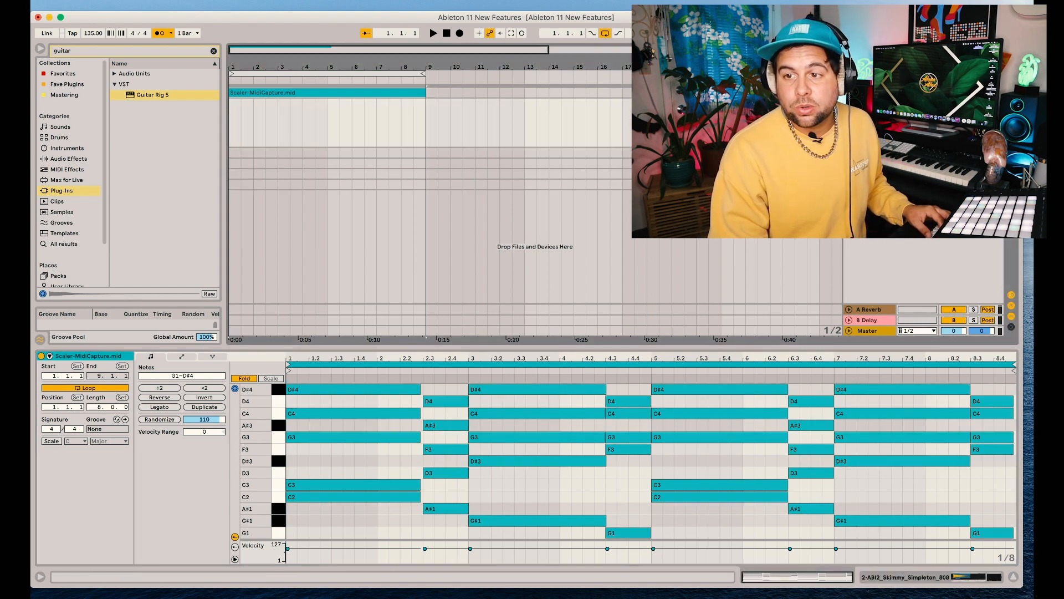
key(shift+Tab)
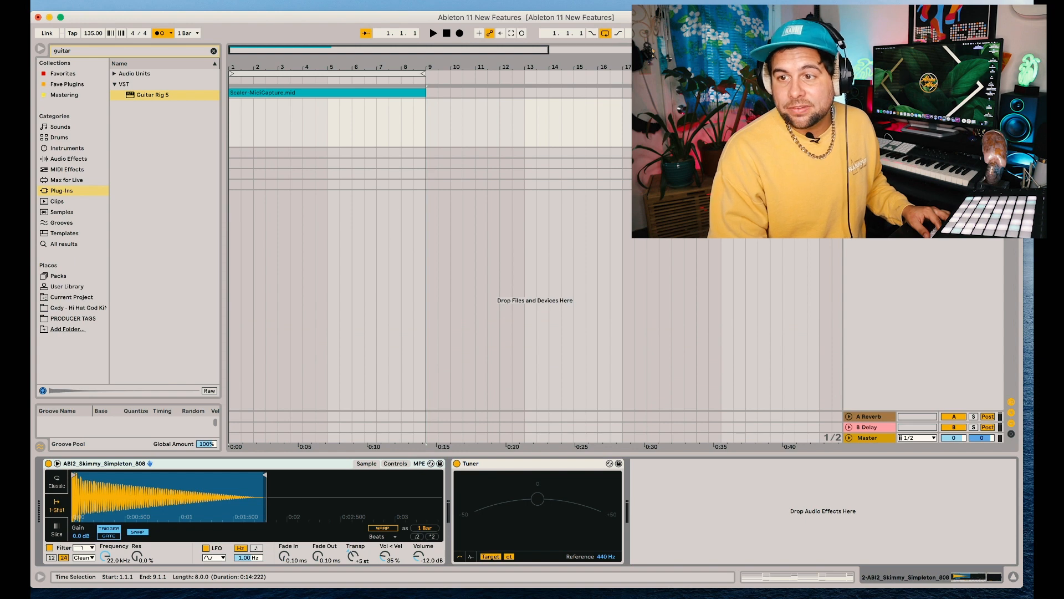
Unfold the Basic Bright Marimba track and create an empty eight-bar MIDI clip on it, starting at bar 1
key(u)
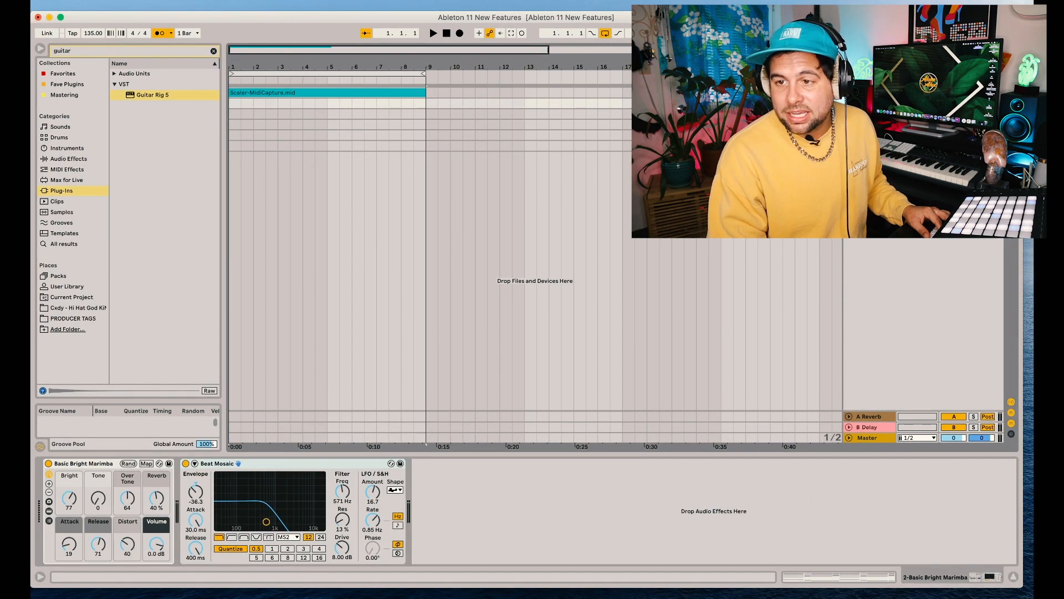
key(u)
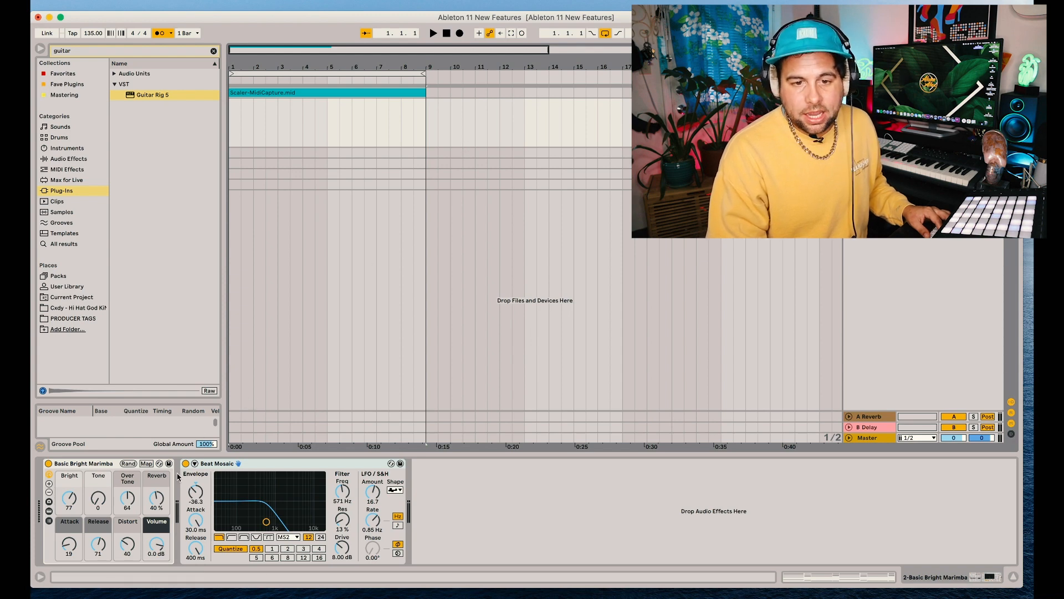
drag(427, 117, 226, 121)
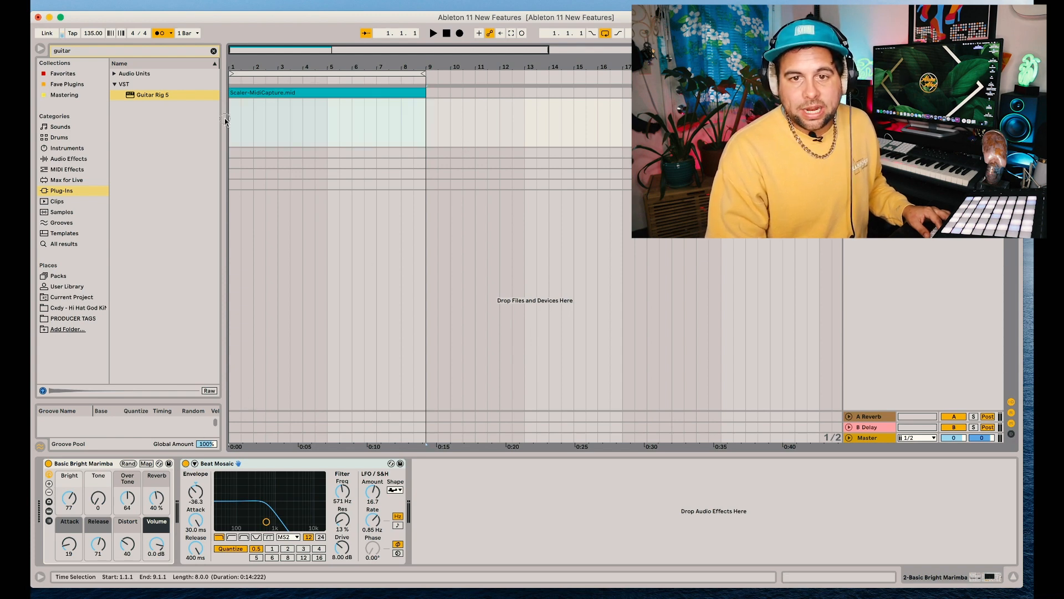
key(super+shift+m)
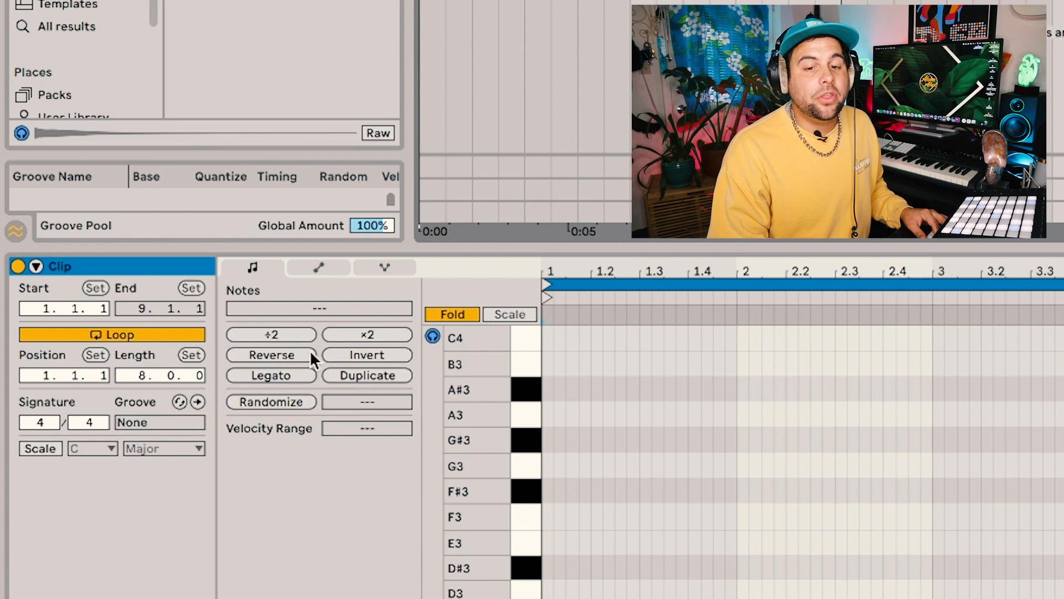
Enable the scale display for the marimba clip and set it to C Minor
click(42, 449)
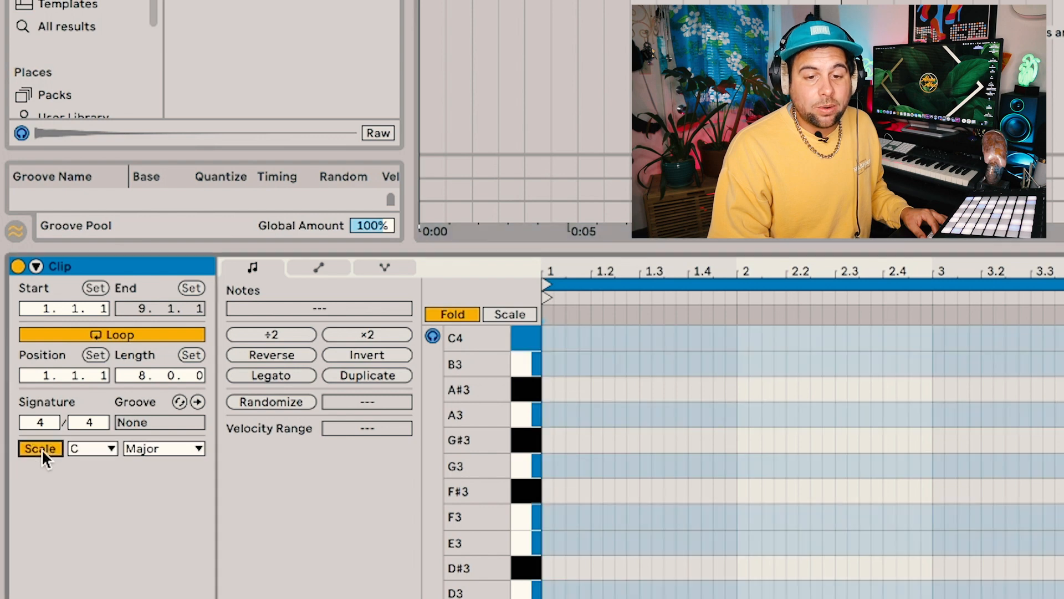
click(101, 450)
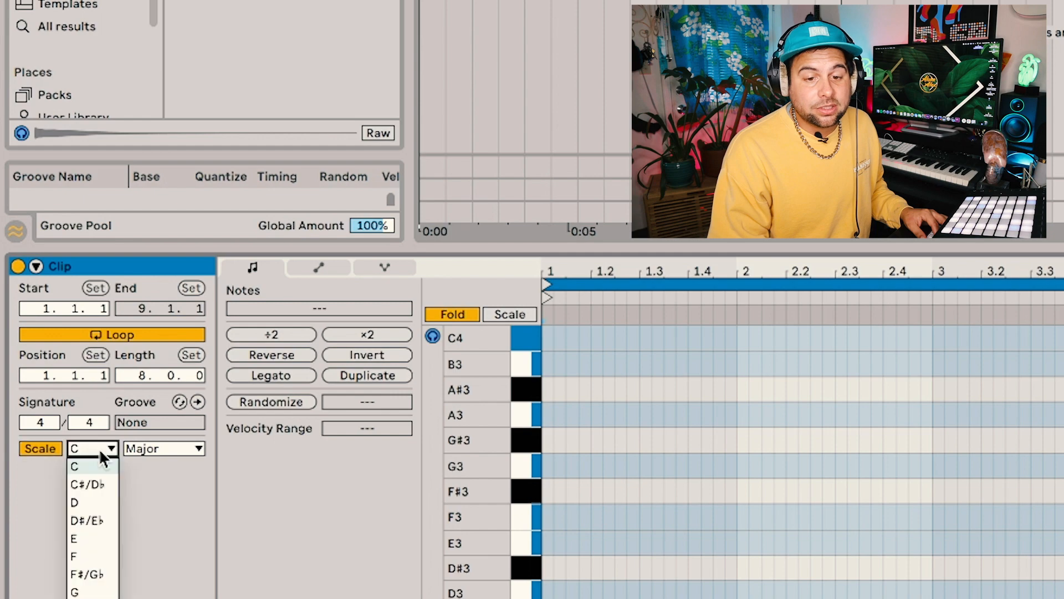
click(100, 448)
click(165, 449)
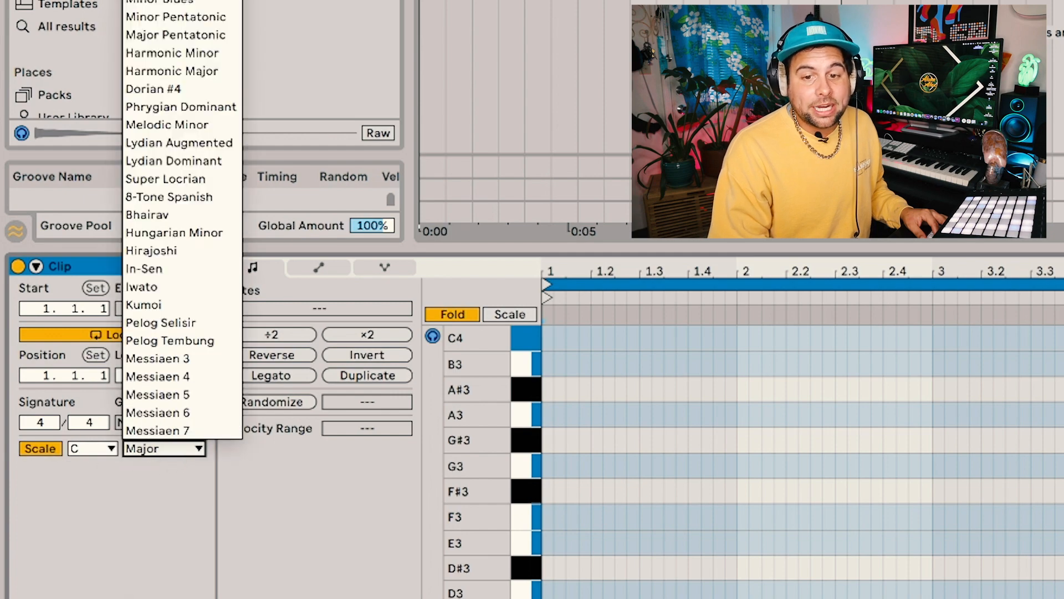
click(144, 0)
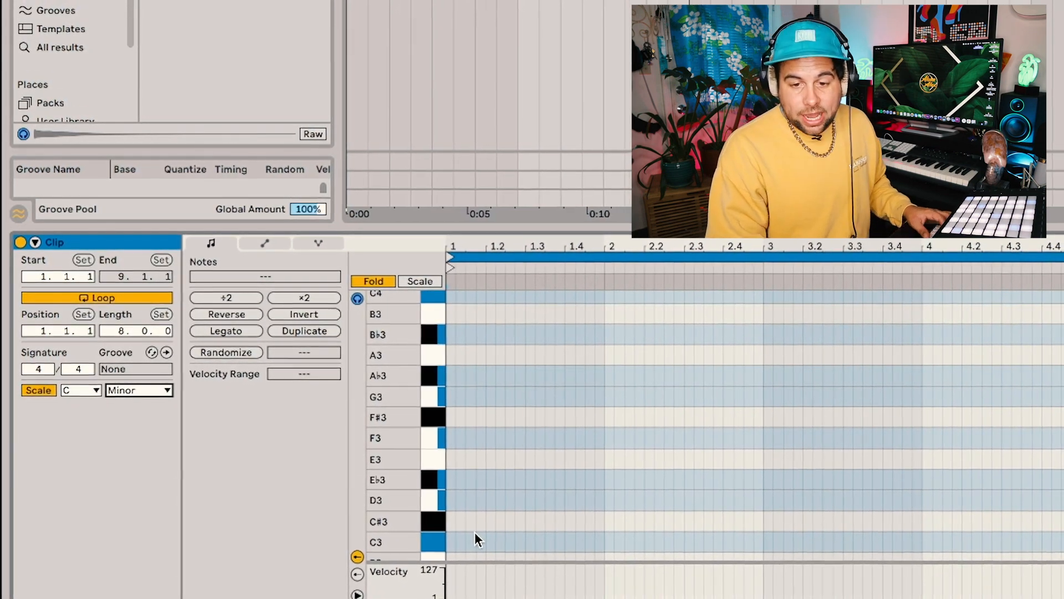
Draw a short-note melody across bars 1 to 4 using C3, D3, E♭3, G3 and A♭3, and play it back
key(b)
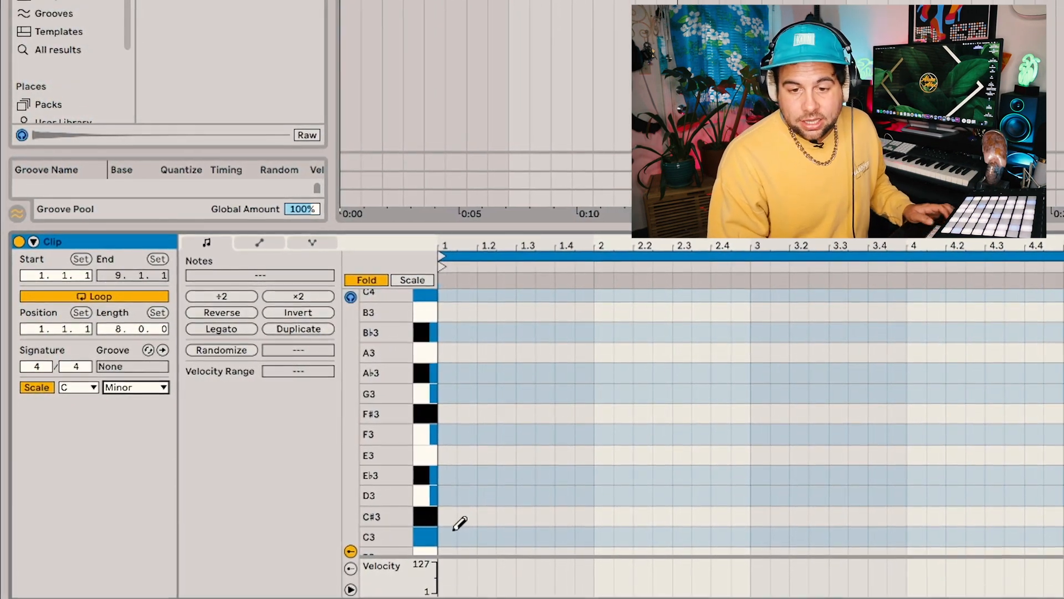
click(444, 533)
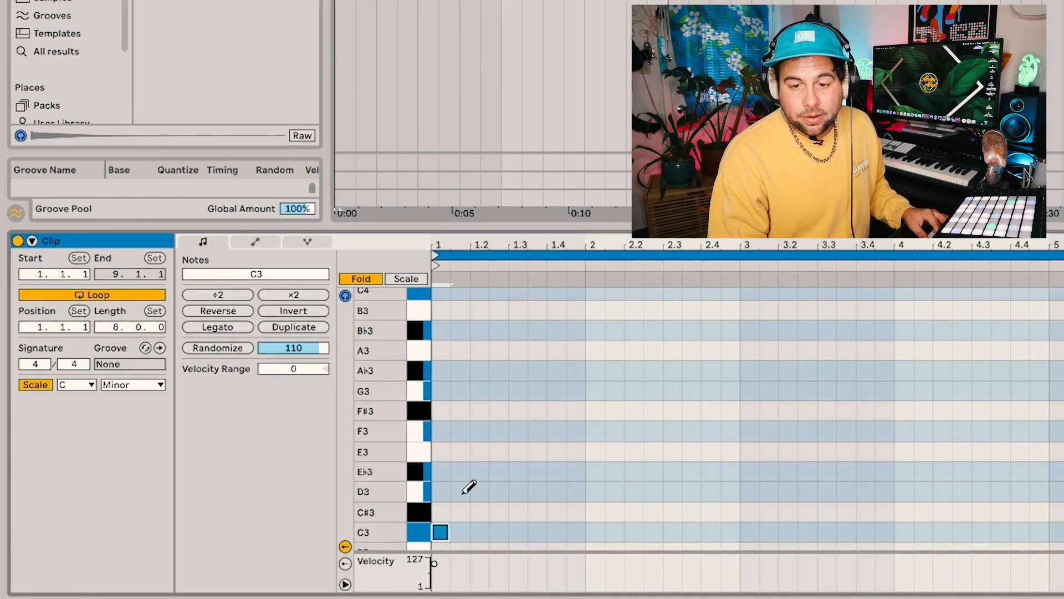
key(space)
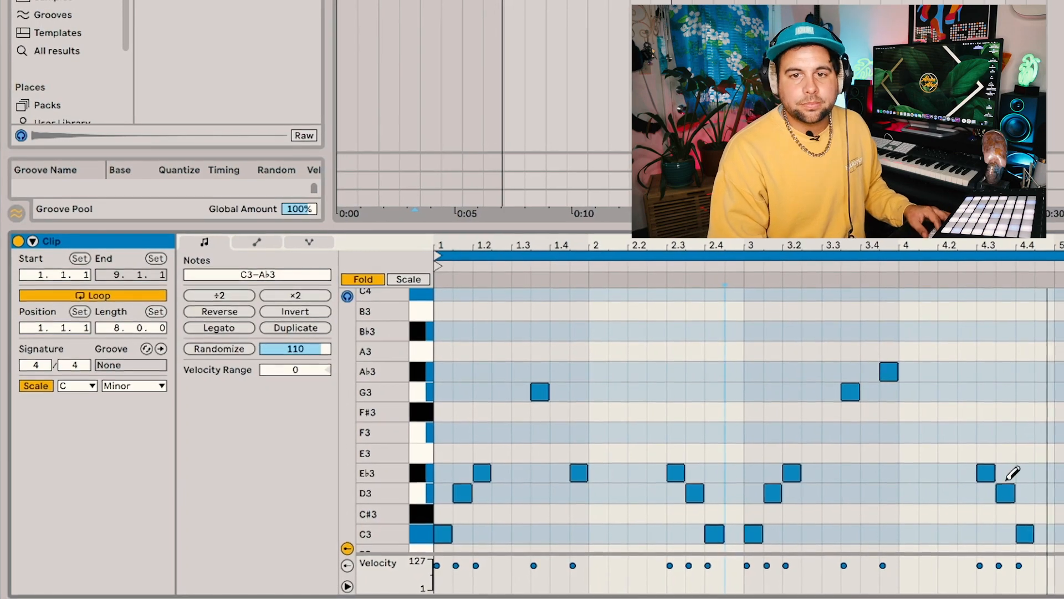
key(space)
Select all the melody notes and transpose them up one octave
drag(572, 245, 707, 291)
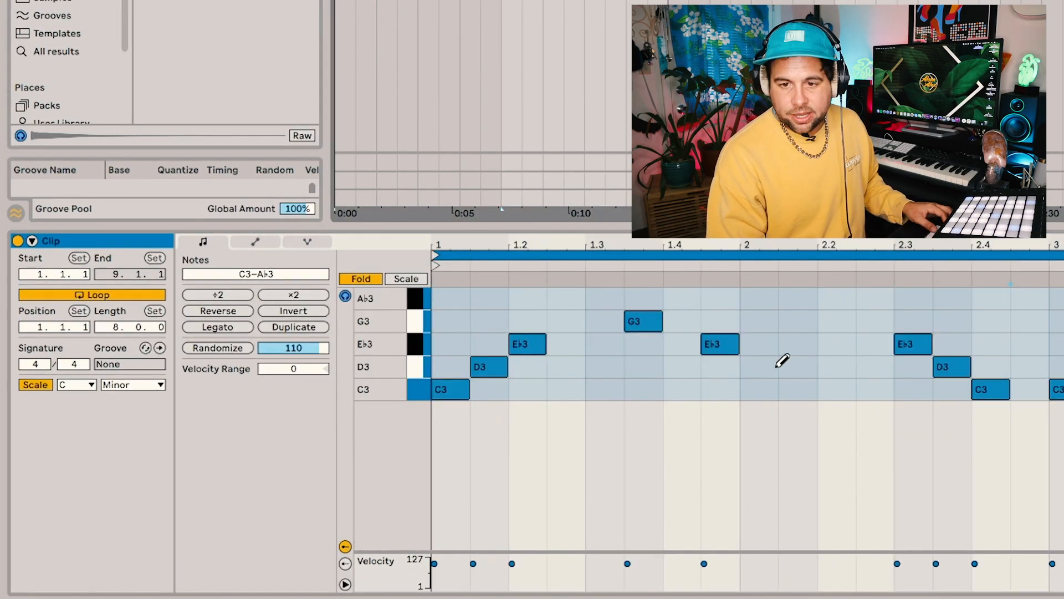
key(ctrl+a)
key(shift+Up)
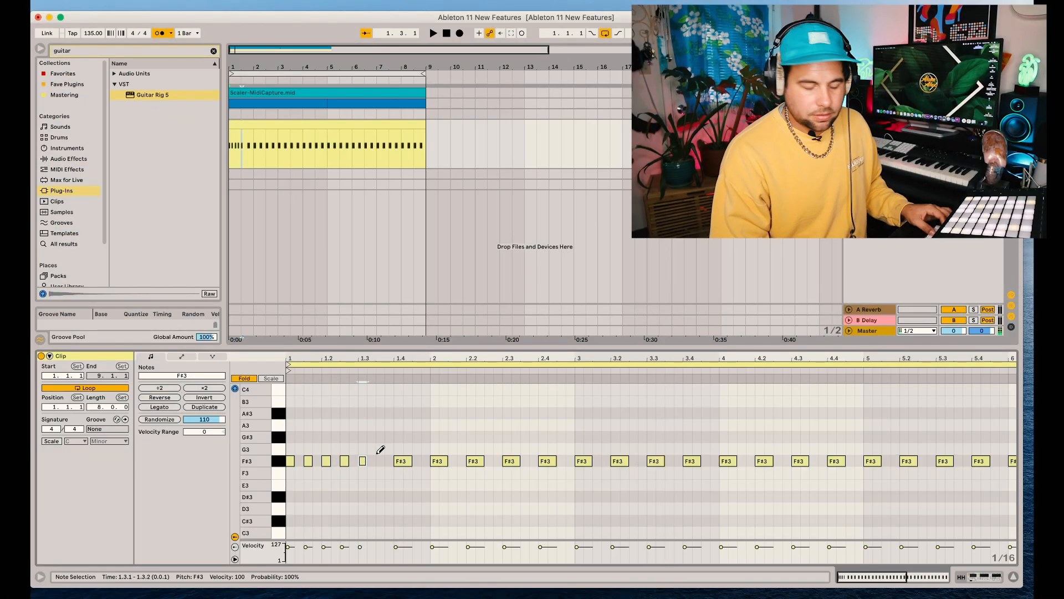
Clear every note from the hi-hat clip and draw F#3 hits on each eighth note across bar 1
key(super+a)
key(Delete)
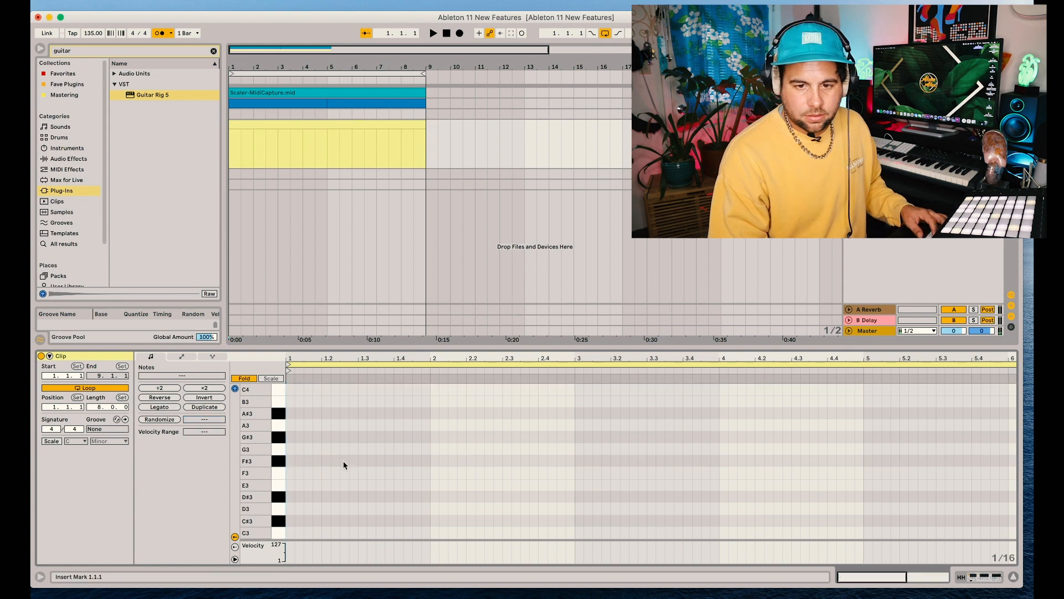
key(b)
click(290, 460)
click(308, 460)
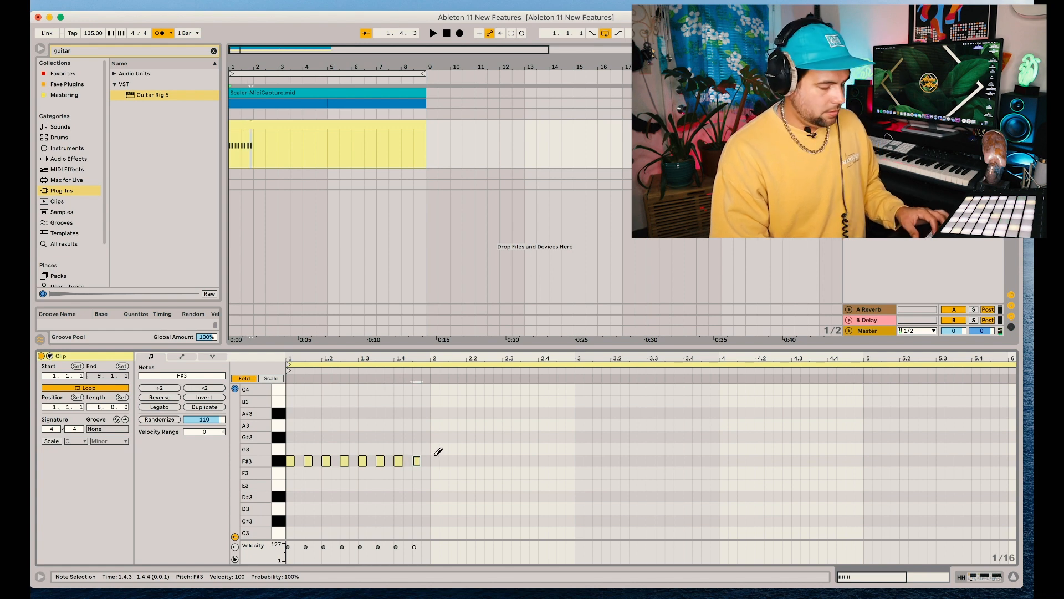
Duplicate the first bar of F#3 hi-hat notes through bar 5
drag(435, 452, 208, 468)
key(super+d)
key(super+d)
key(super+d)
key(super+d)
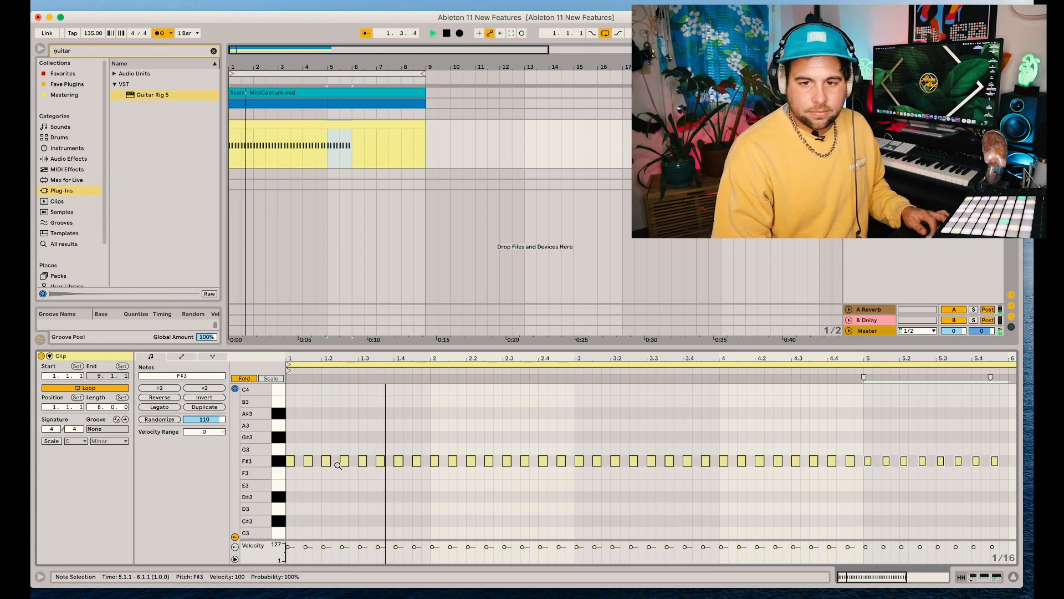
Add quick F#3 hi-hat fills at 2.1, 2.4 and 3.2, plus three fast A#3 hits at the end of bar 3
key(b)
click(447, 461)
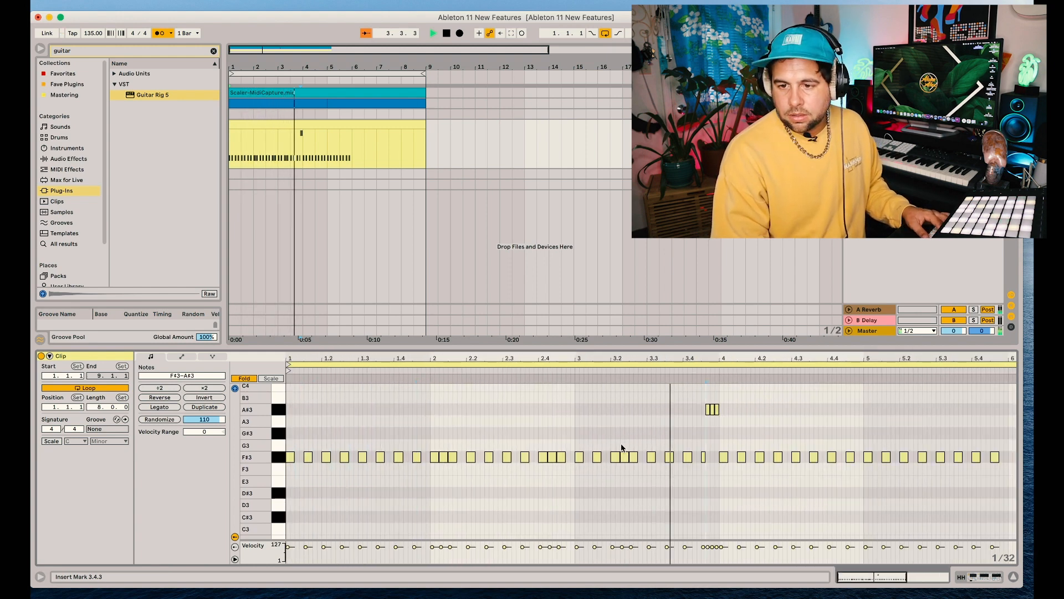
scroll(727, 447, right, 1)
scroll(728, 445, left, 1)
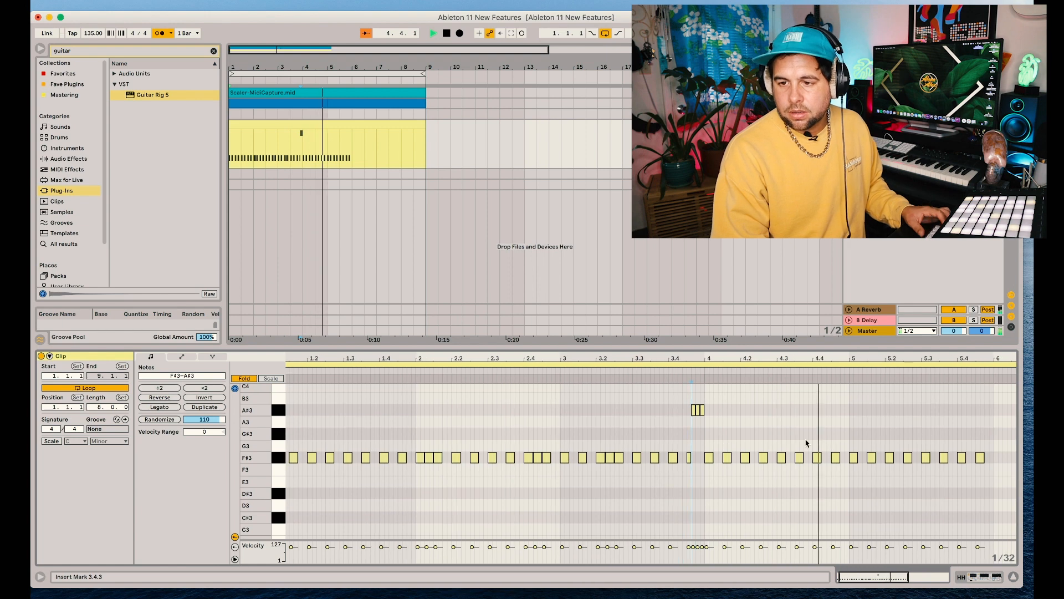
key(space)
Randomize the velocities of the F#3 hi-hats in the first four bars and duplicate that section into bars 5 to 8
drag(849, 440, 268, 470)
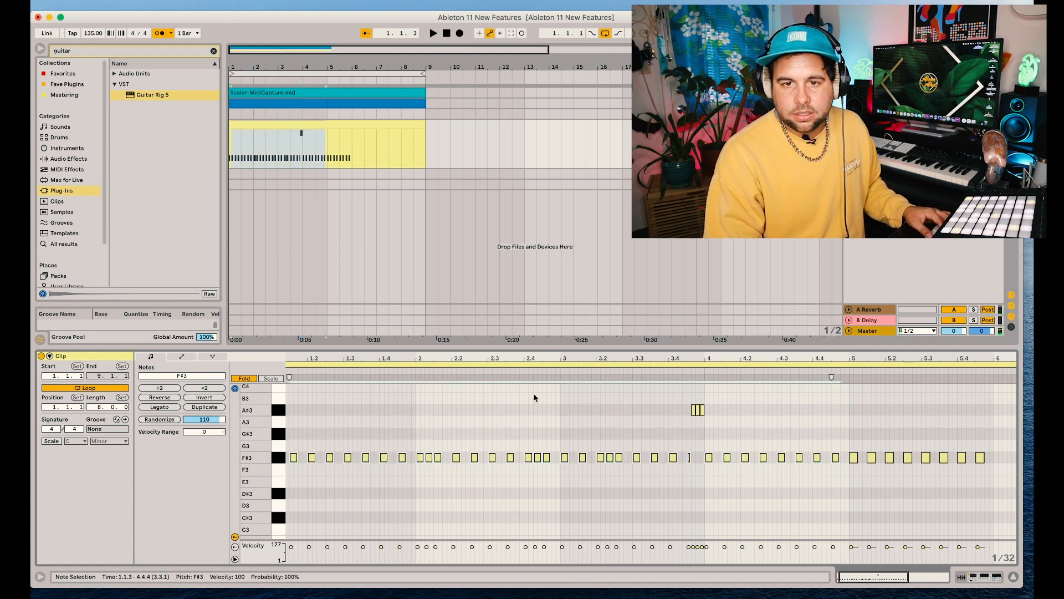
drag(326, 140, 228, 144)
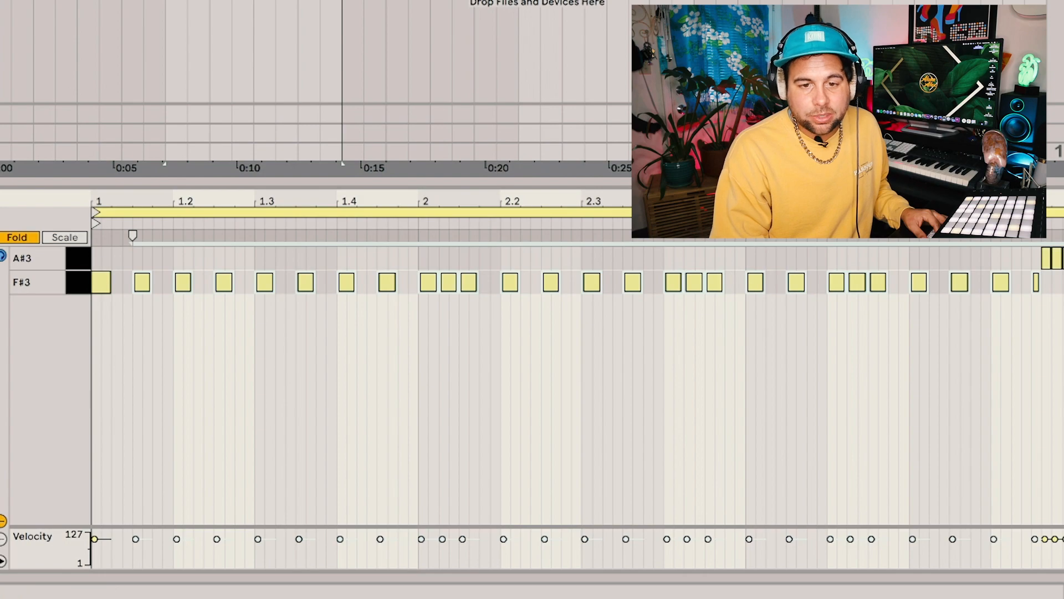
click(9, 359)
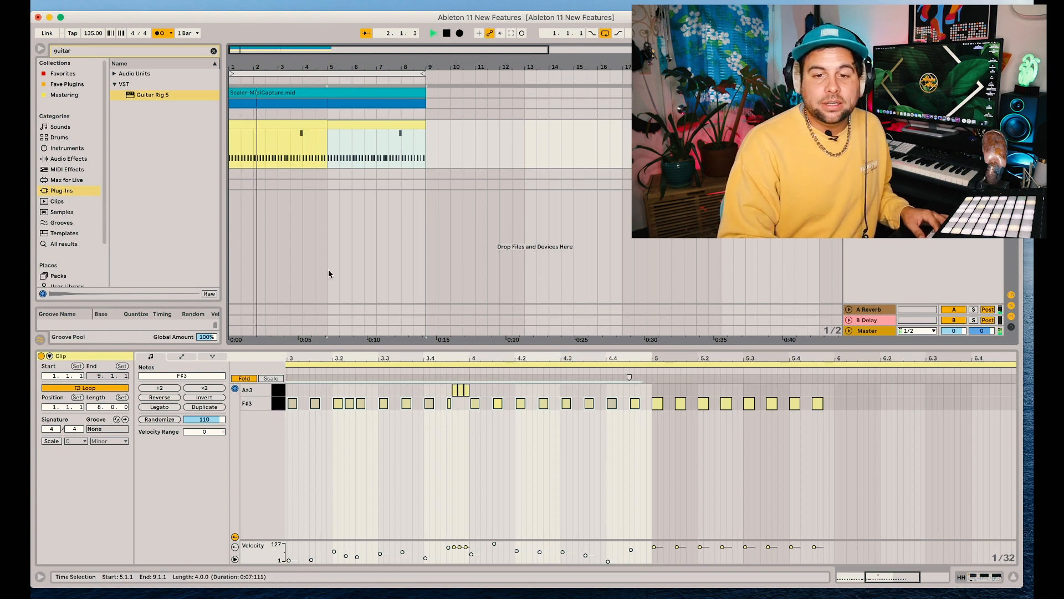
scroll(394, 414, left, 7)
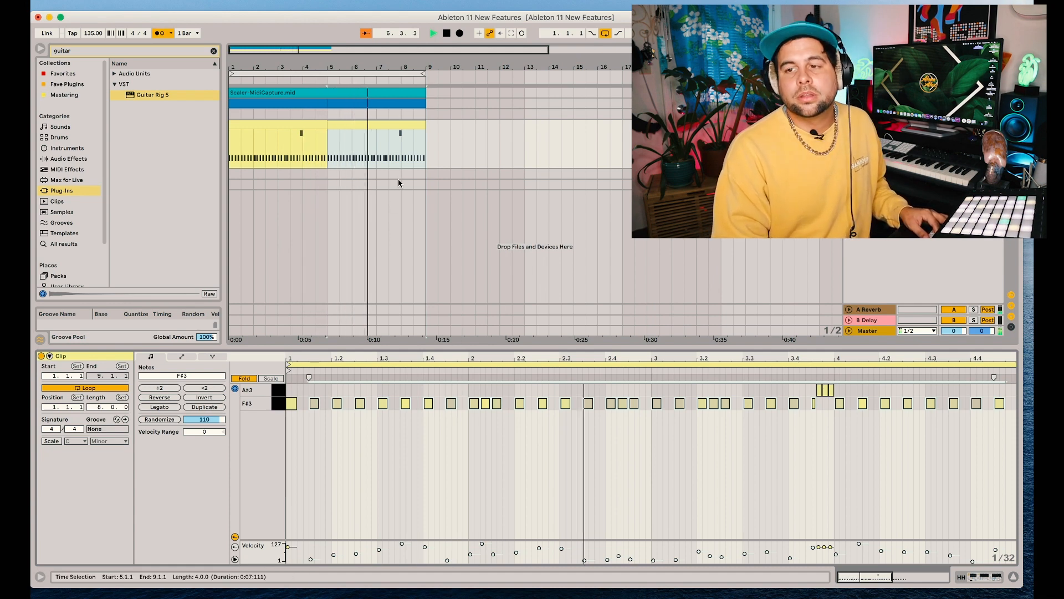
key(space)
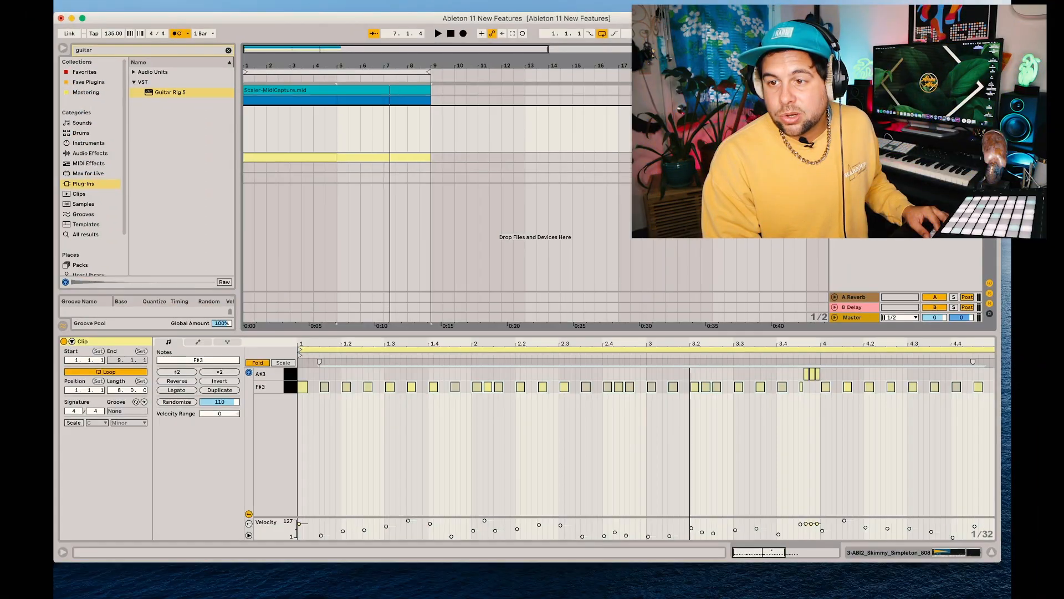
Move the 808 track directly below the Scaler track and create an empty eight-bar MIDI clip on it
key(super+Up)
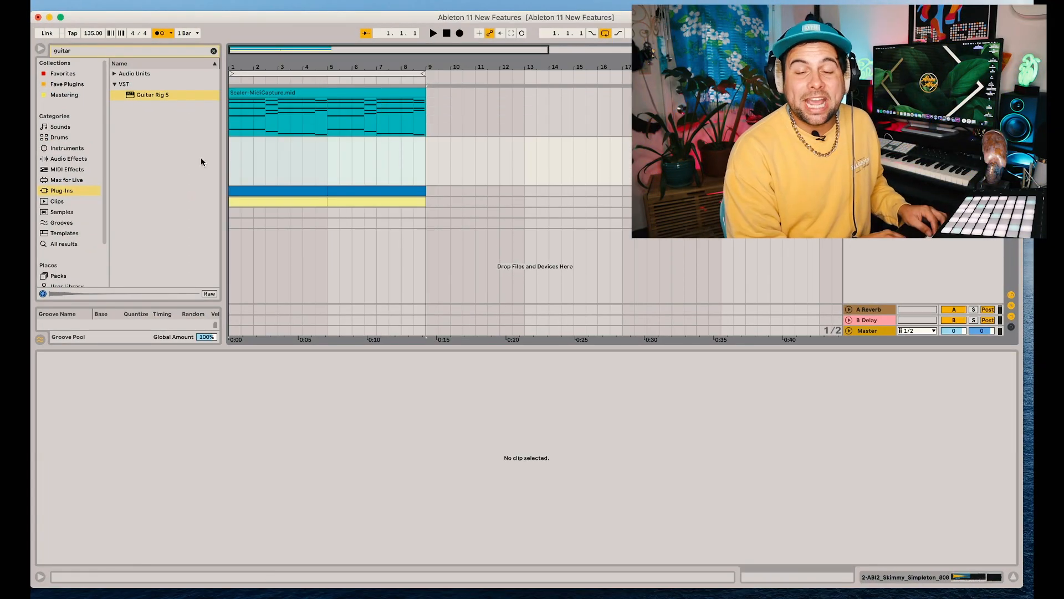
key(super+shift+m)
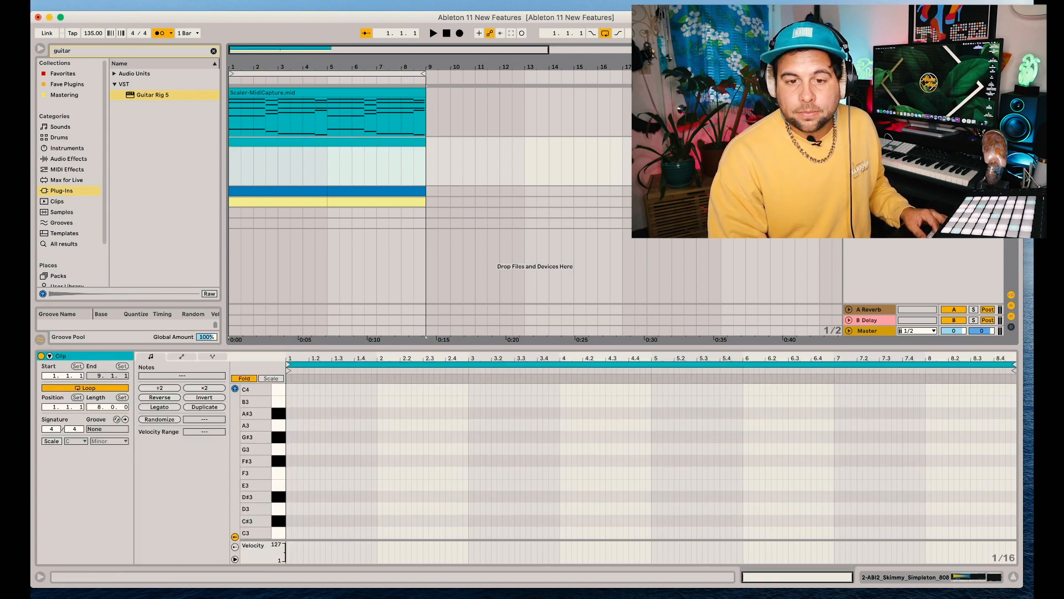
key(shift+Tab)
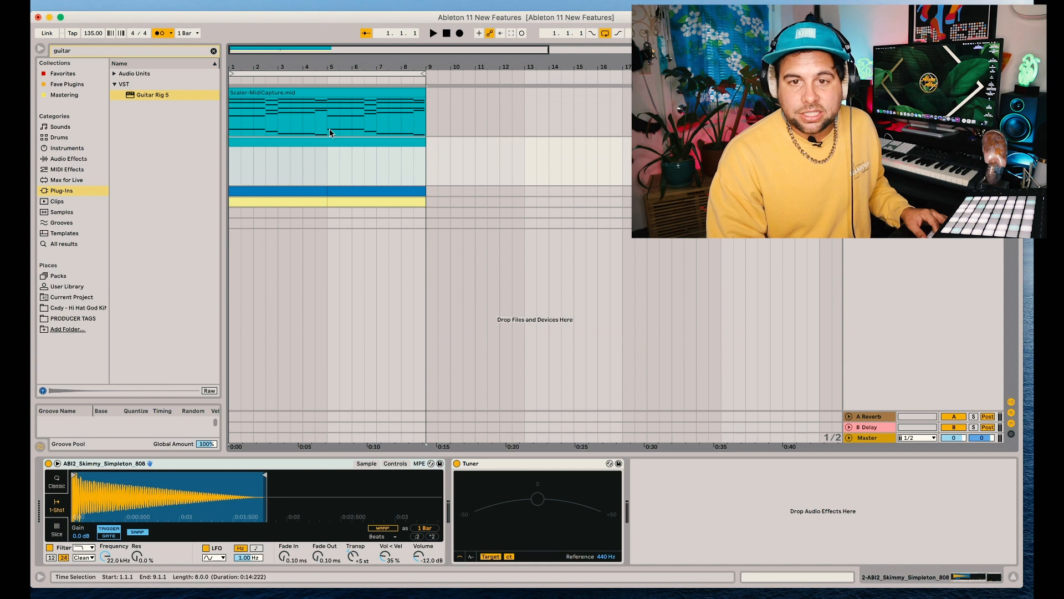
Open the Scaler chord clip and the empty 808 clip together for multi-clip note editing
click(315, 142)
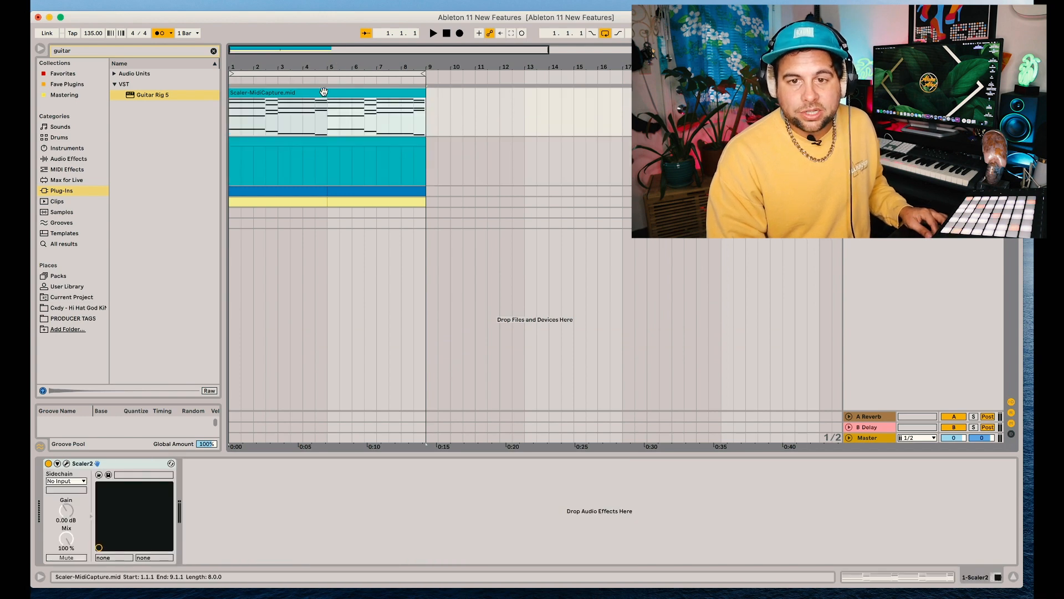
double_click(315, 142)
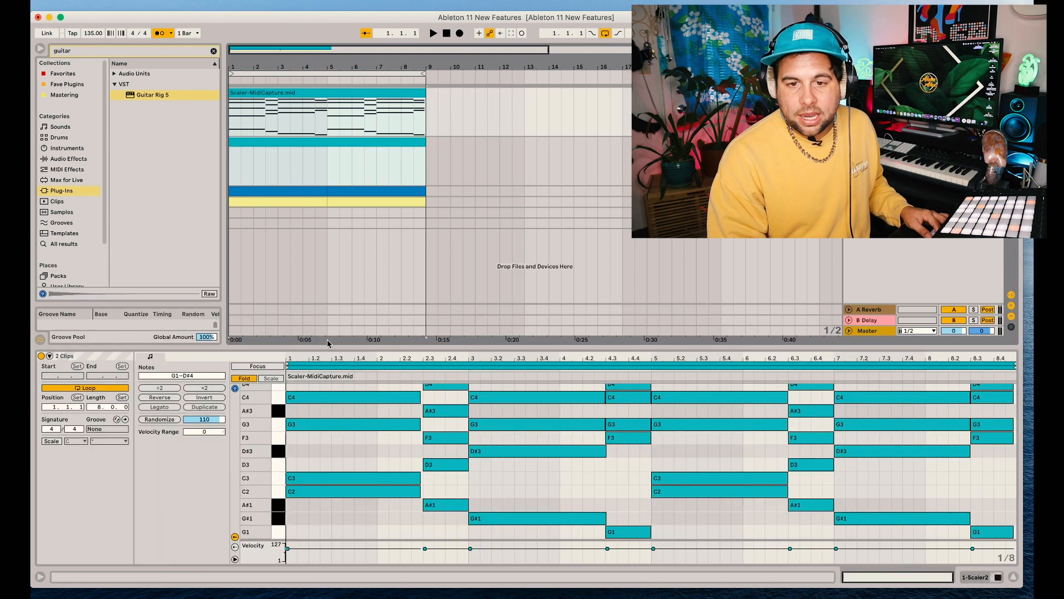
scroll(301, 360, up, 5)
scroll(342, 449, up, 1)
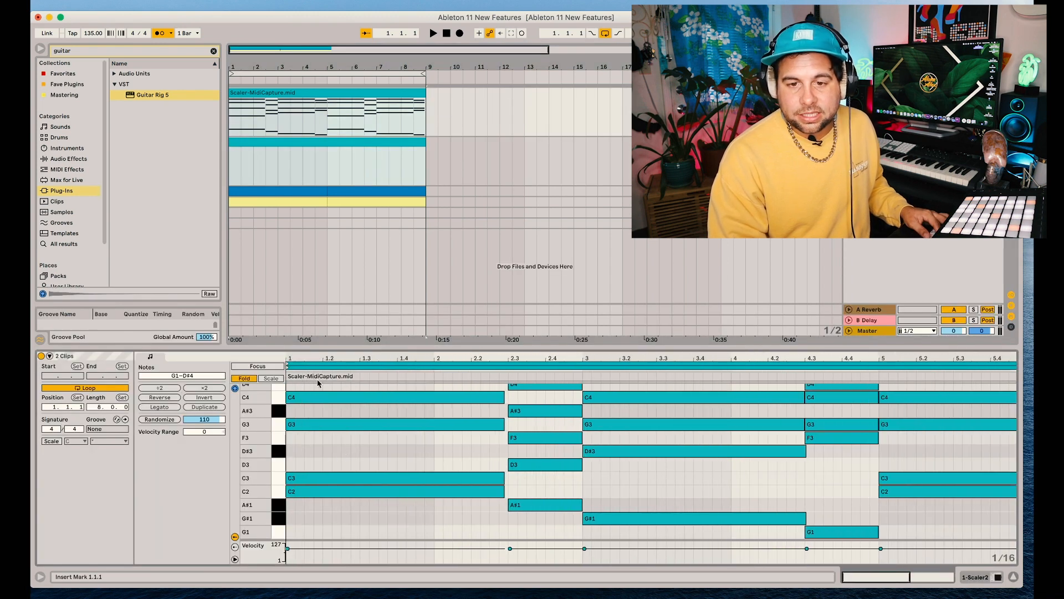
click(316, 369)
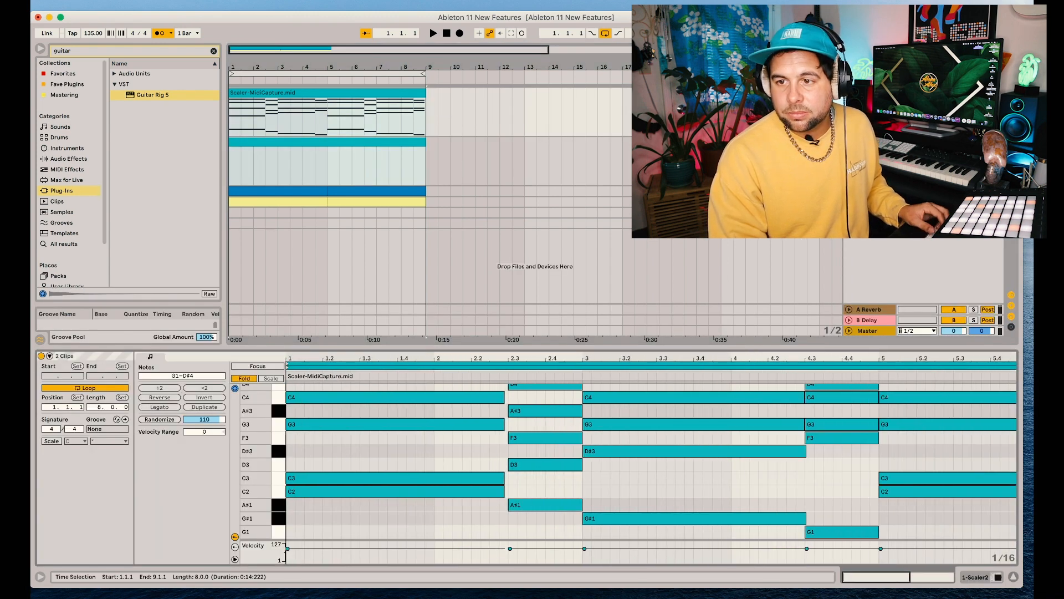
Recolor the Scaler chord clip and the 808 clip green, and open the 808 clip on its own
right_click(866, 143)
click(349, 105)
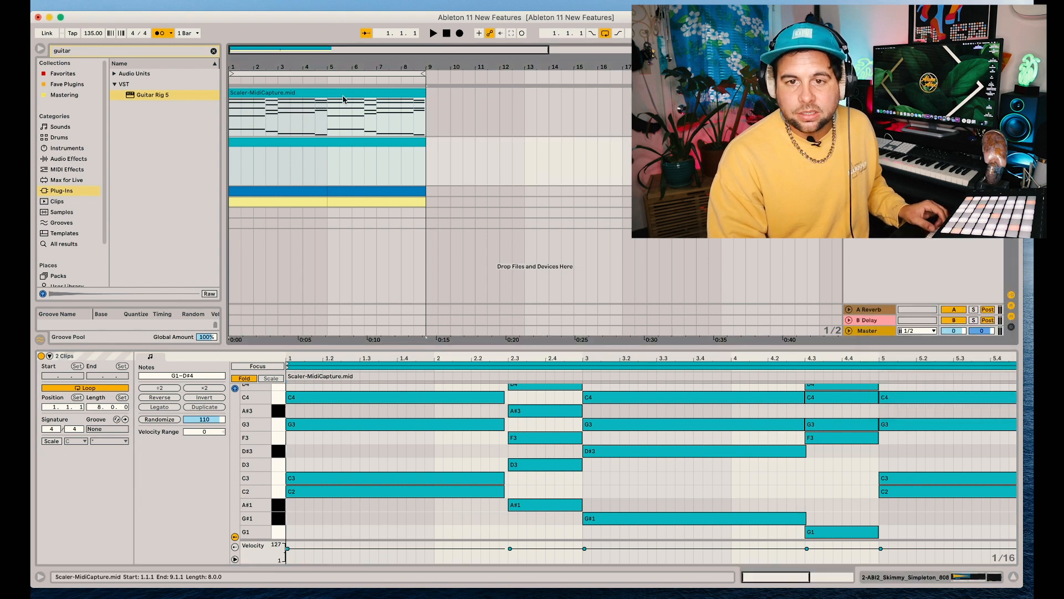
right_click(343, 98)
click(398, 264)
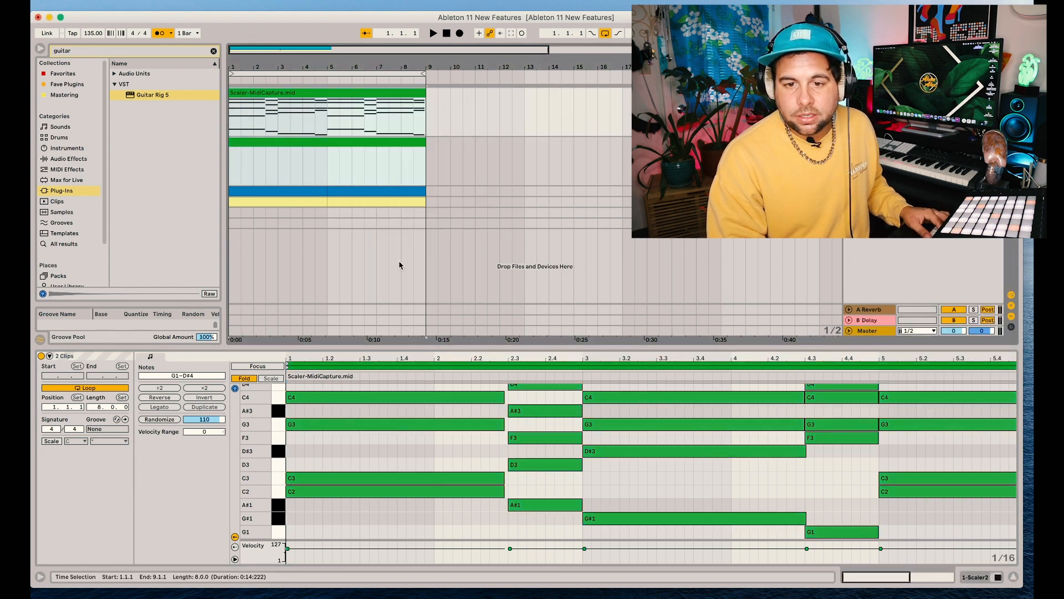
click(356, 177)
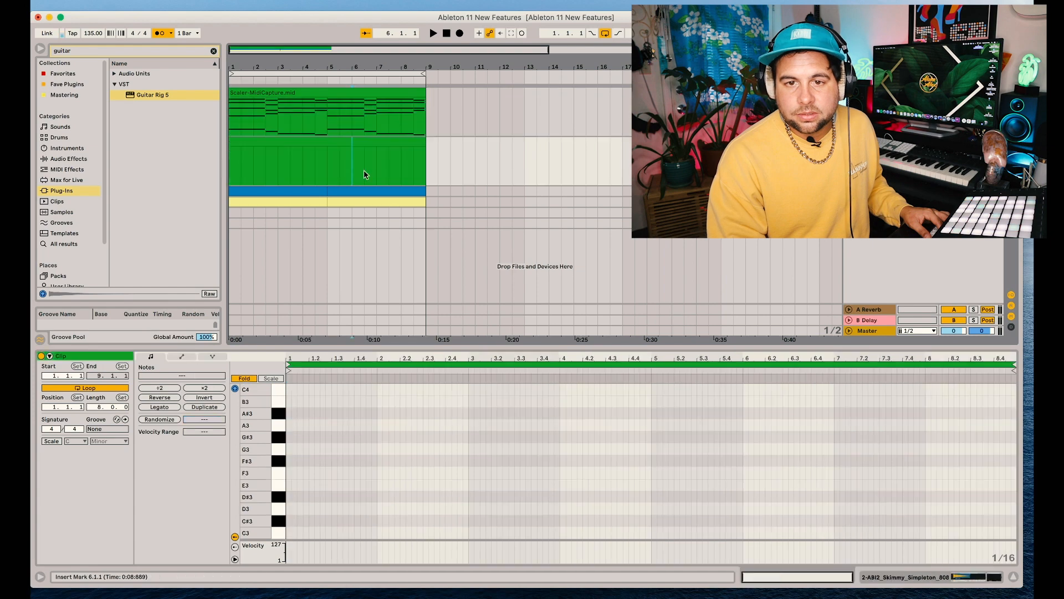
Recolor the 808 clip pink and open it together with the Scaler chord clip, with note editing focused on the 808 clip
right_click(336, 143)
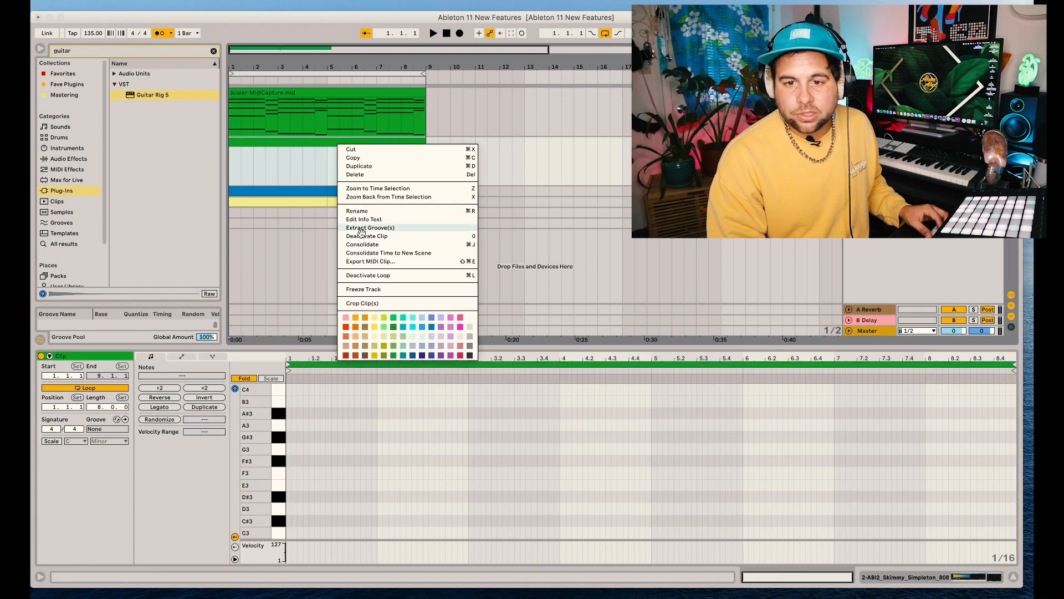
click(346, 319)
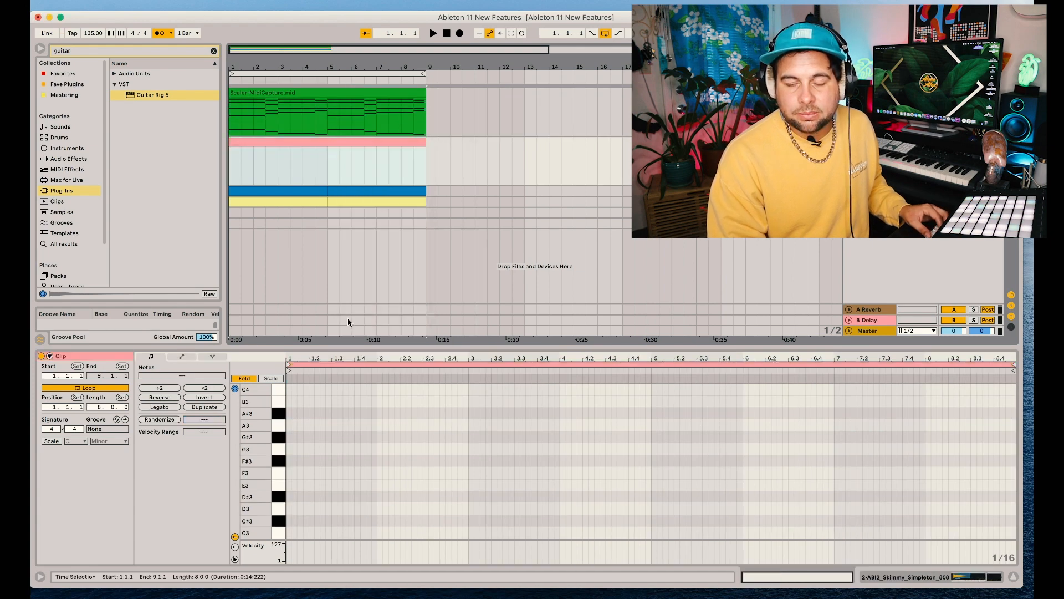
shift+click(301, 134)
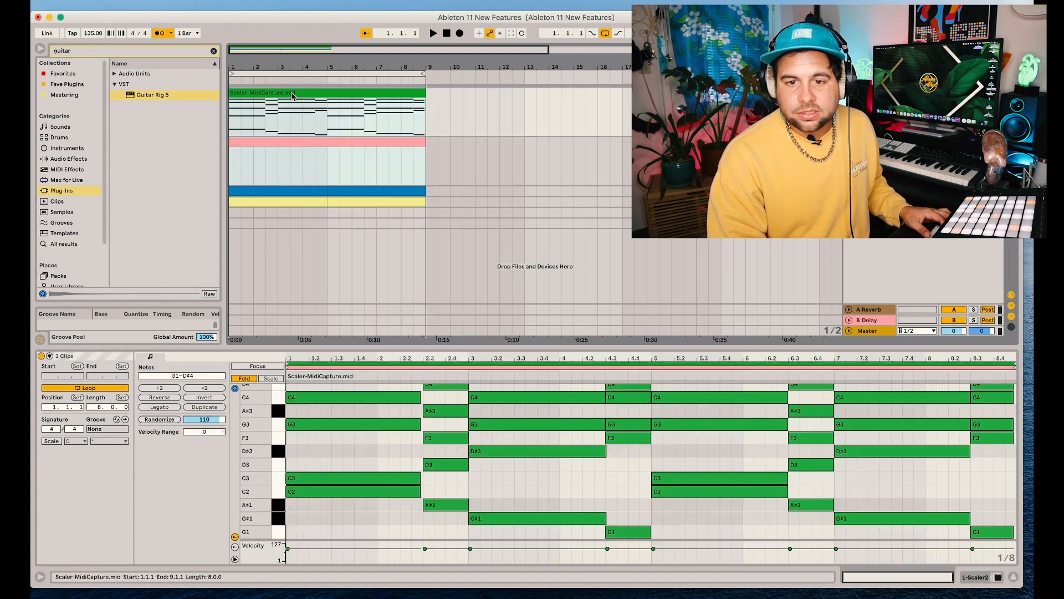
click(297, 366)
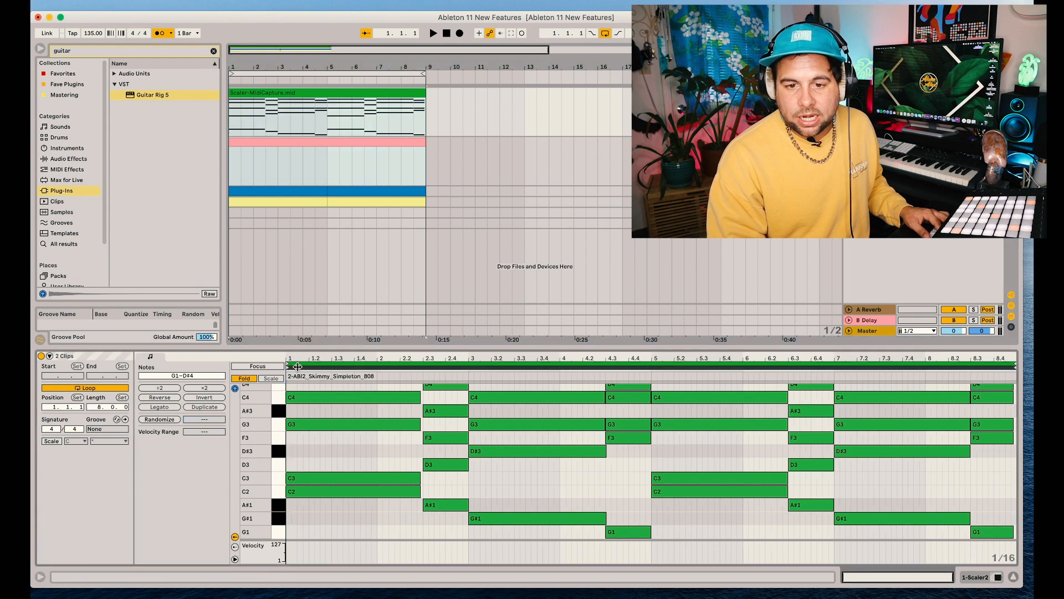
Draw 808 notes following the chords, starting with a two-beat C2 at 1.1.1 and a one-beat C2 at 1.4
click(297, 489)
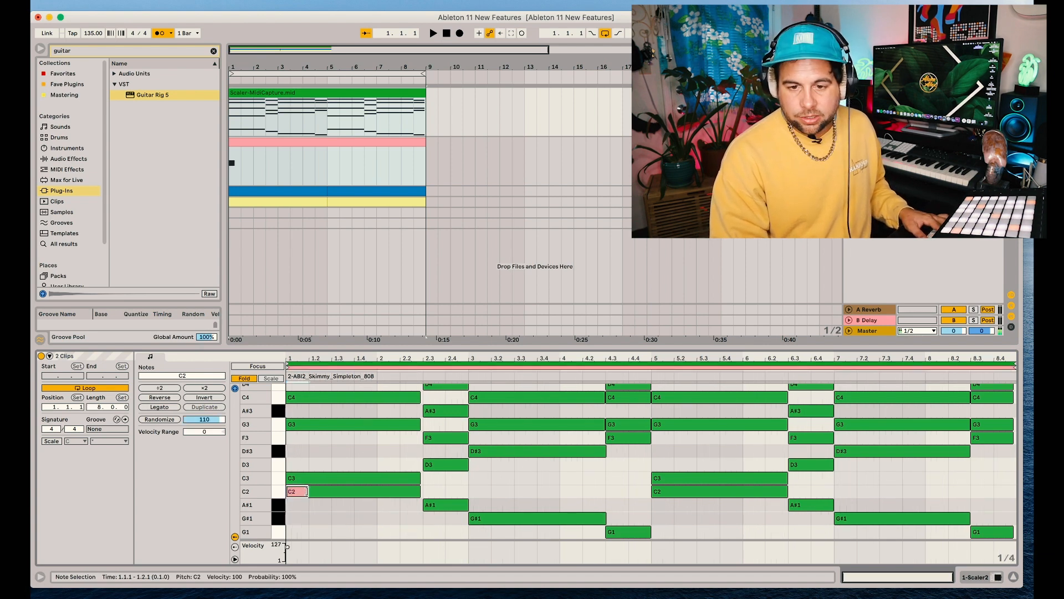
drag(307, 491, 331, 491)
key(space)
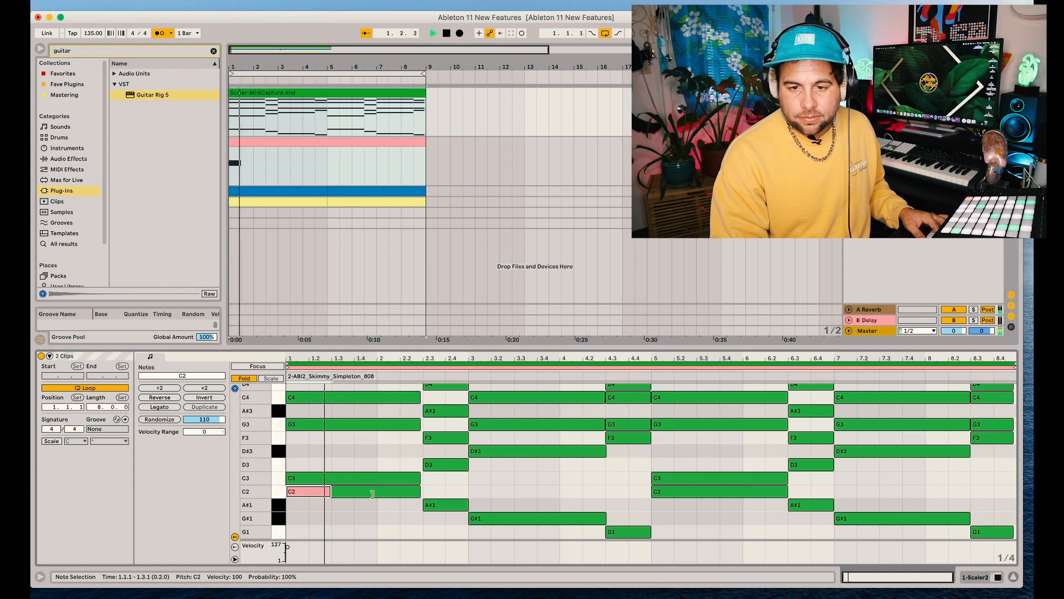
click(367, 491)
drag(334, 357, 336, 377)
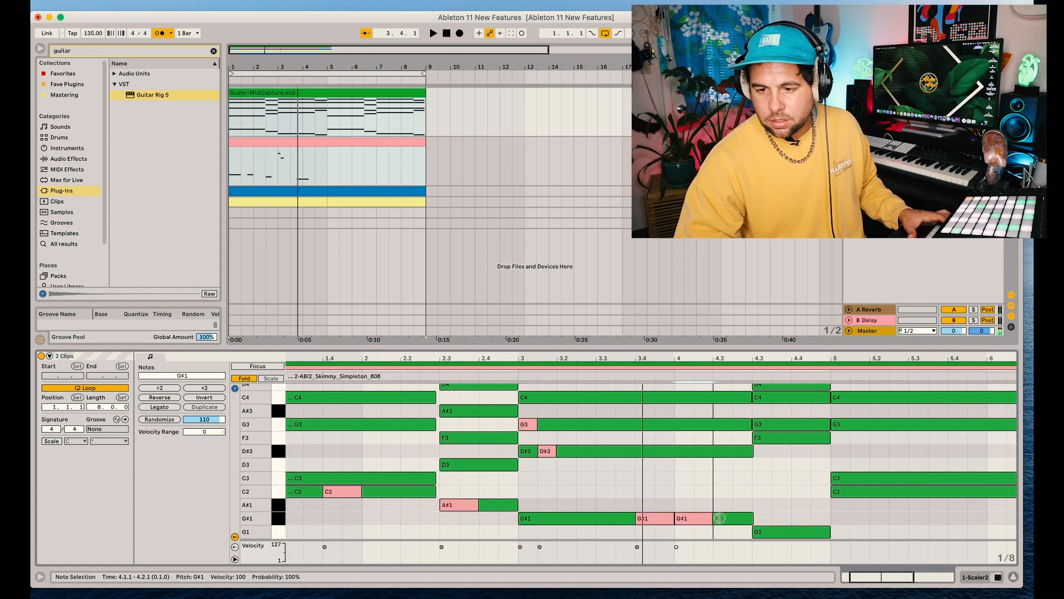
Play back the 808 line and add a one-beat G1 note at 4.4.1 over the chord's G1
scroll(732, 512, right, 5)
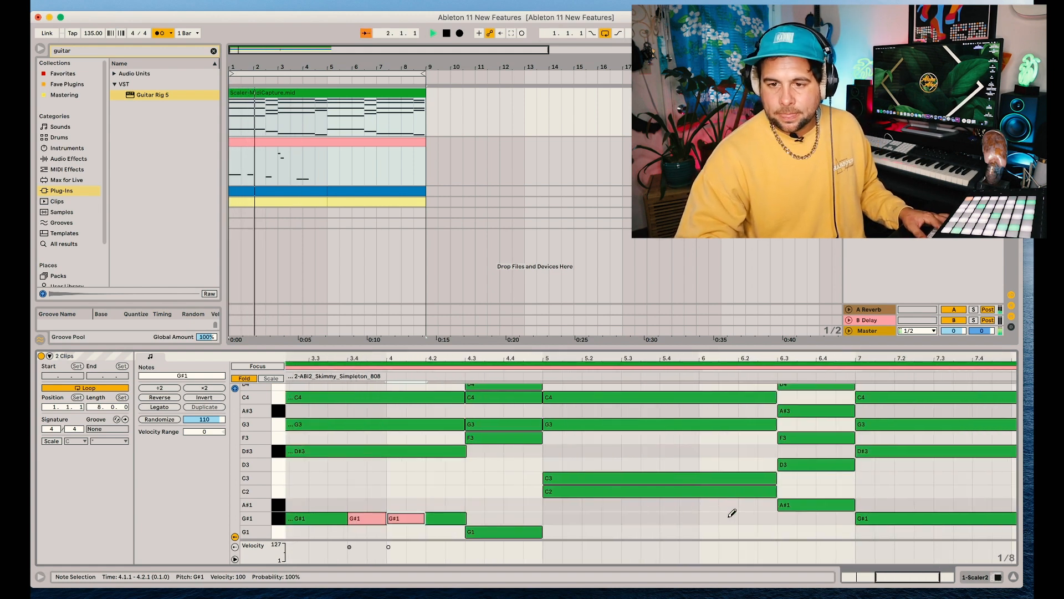
scroll(732, 513, left, 4)
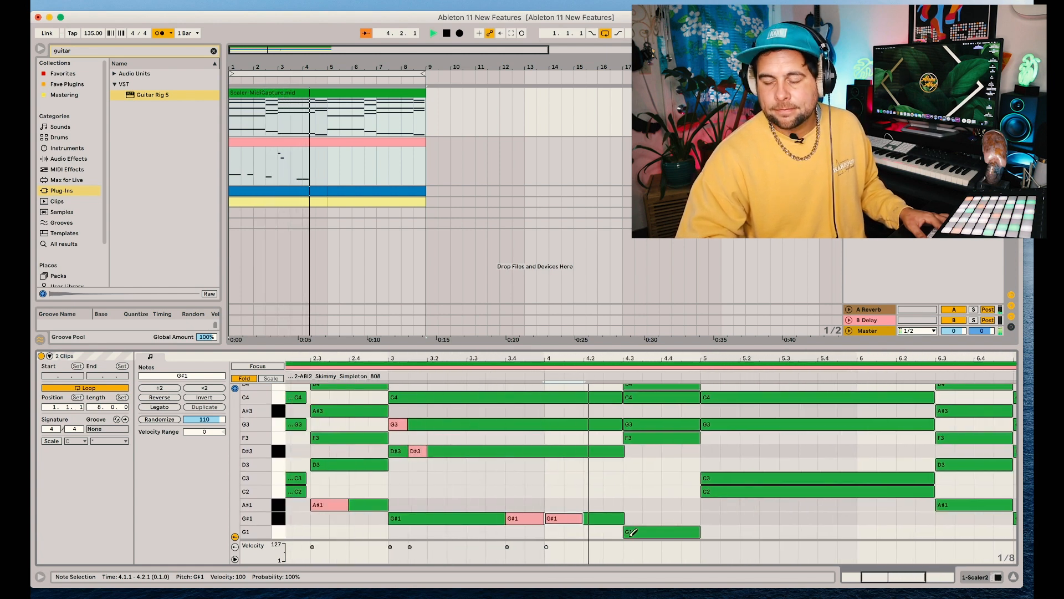
key(space)
click(673, 532)
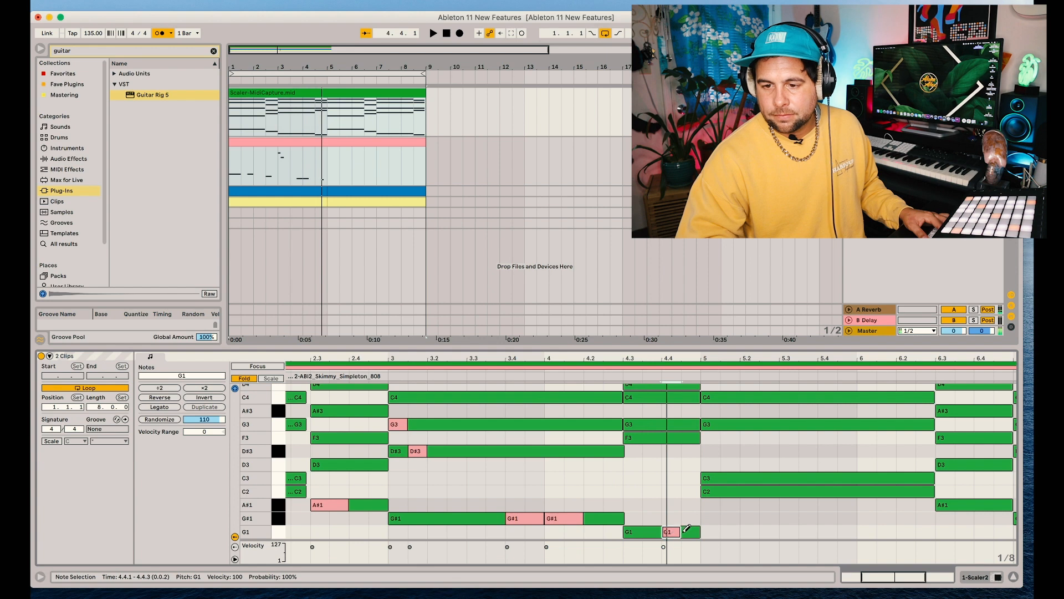
drag(683, 529, 697, 531)
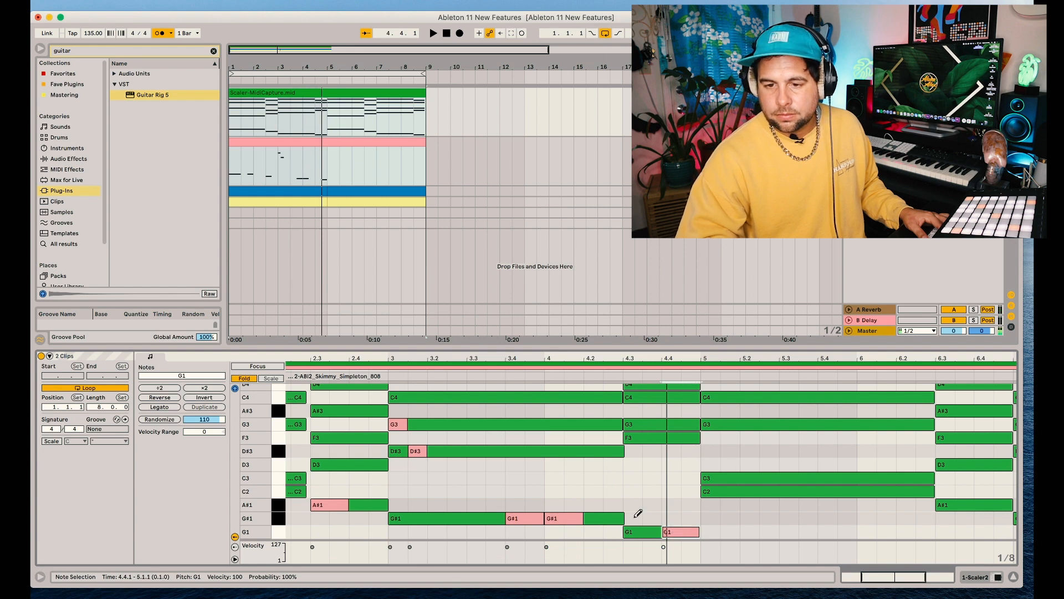
Add a short G#1 808 note at 3.2.1 and open the 808 clip on its own
scroll(638, 514, left, 3)
click(531, 522)
key(space)
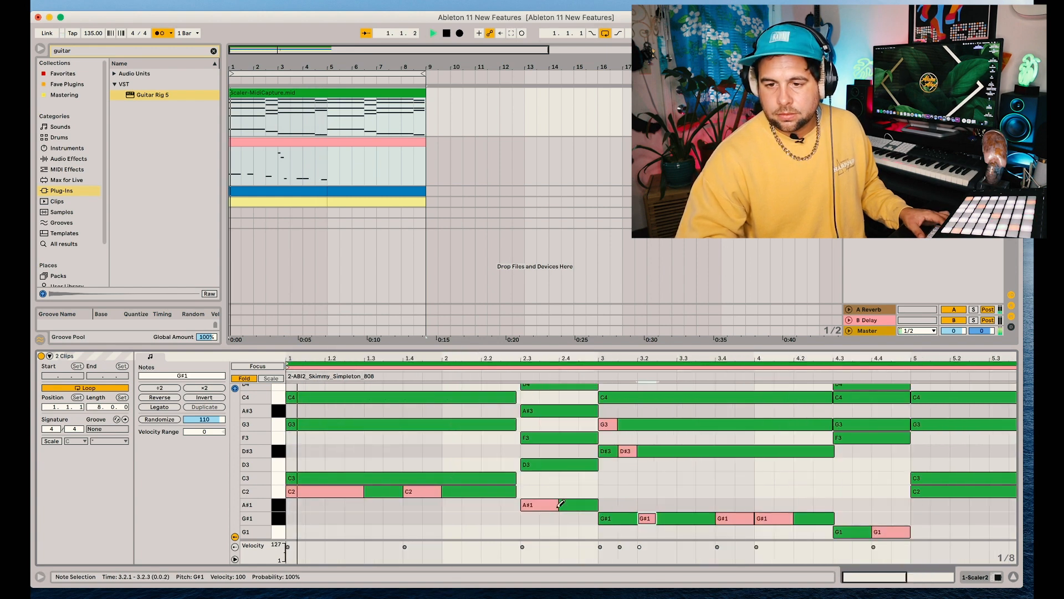
key(space)
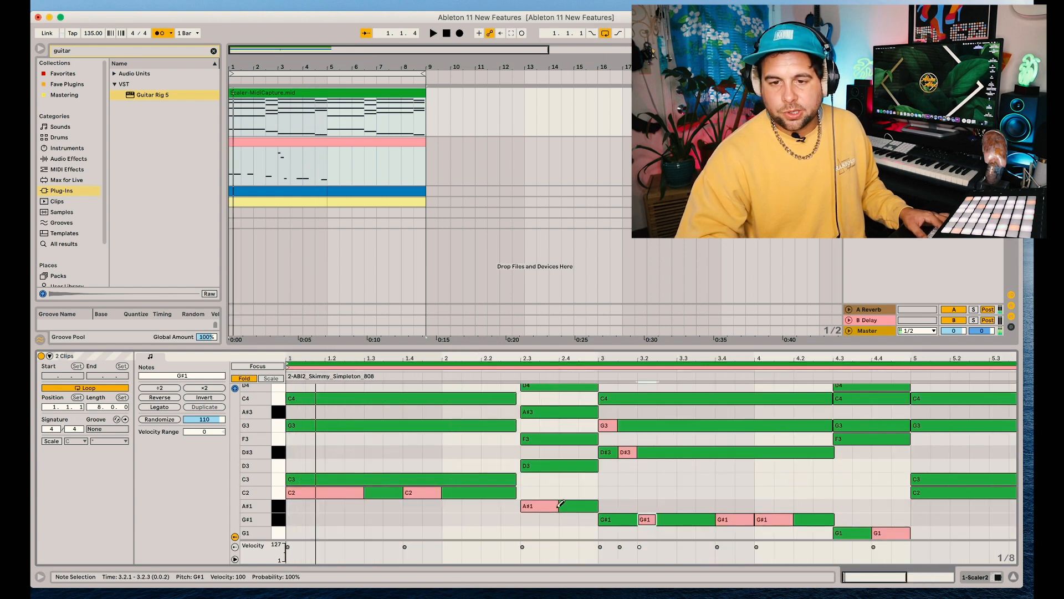
click(302, 160)
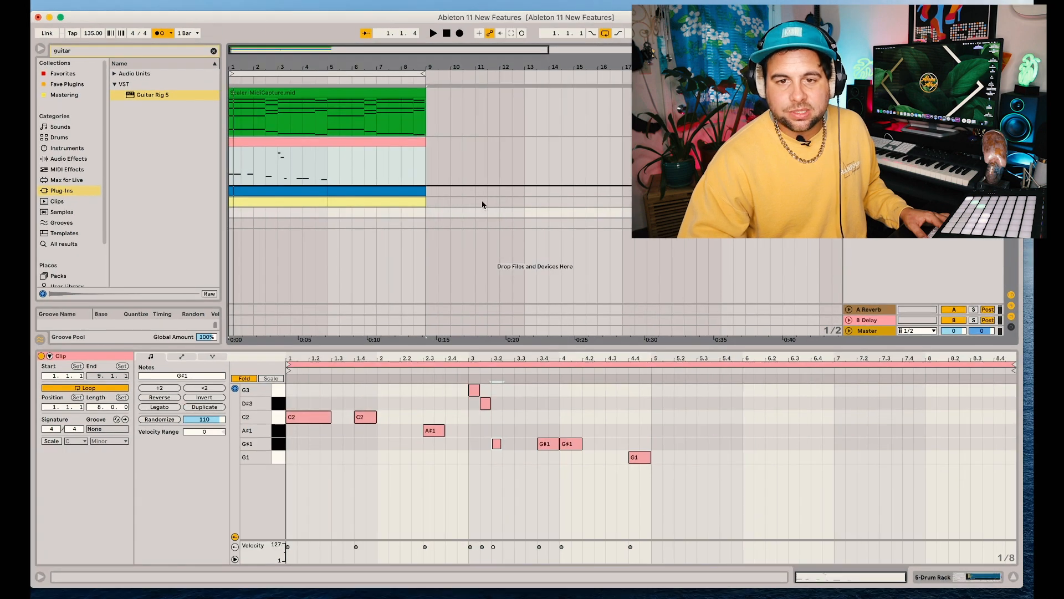
Place the Drum Rack track directly below the 808 track and create an empty eight-bar MIDI clip on it
key(super+shift+t)
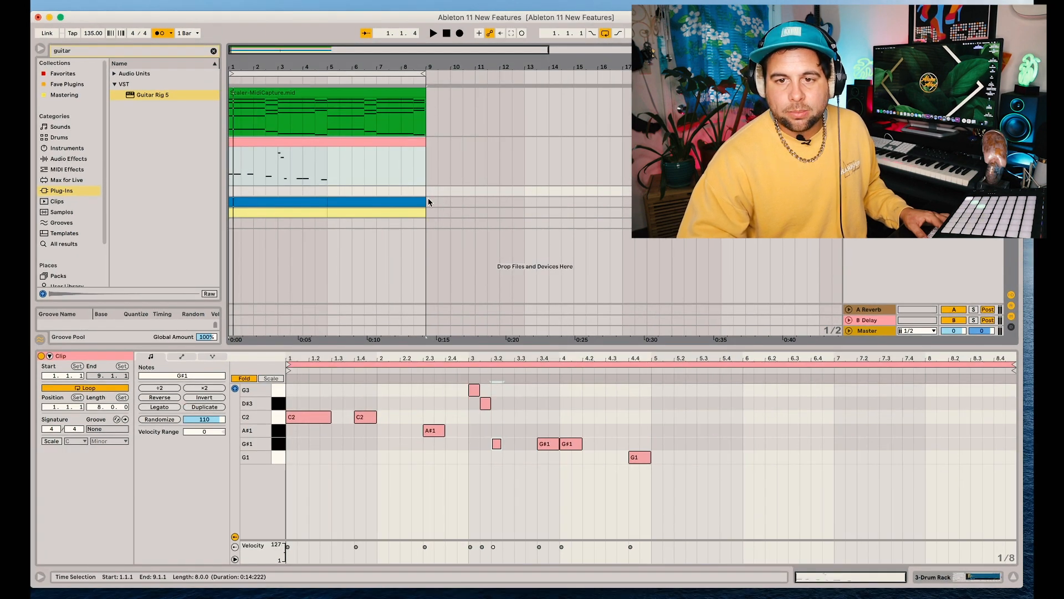
drag(426, 191, 235, 198)
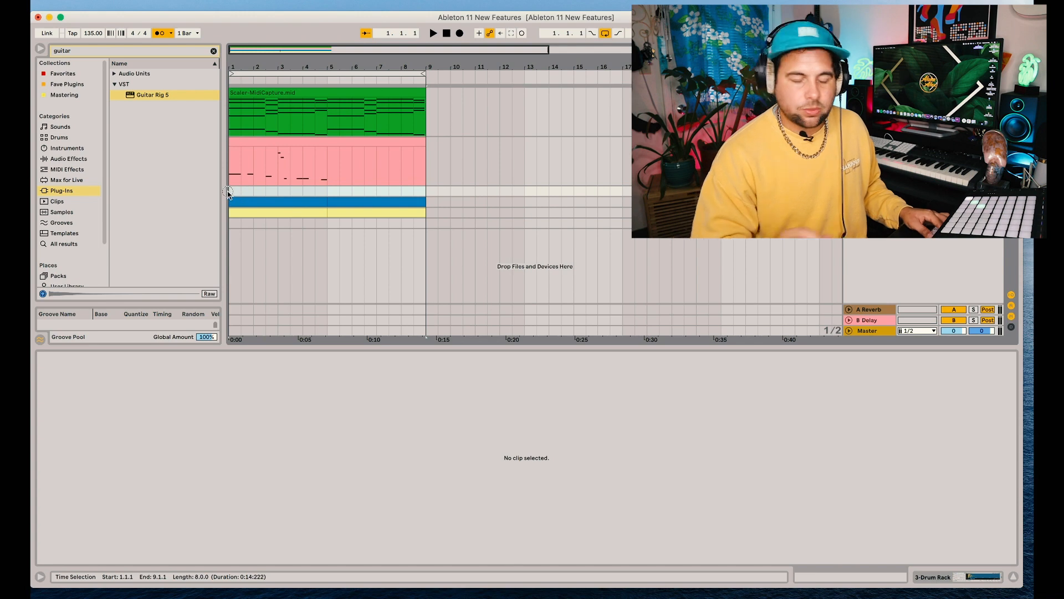
key(super+shift+m)
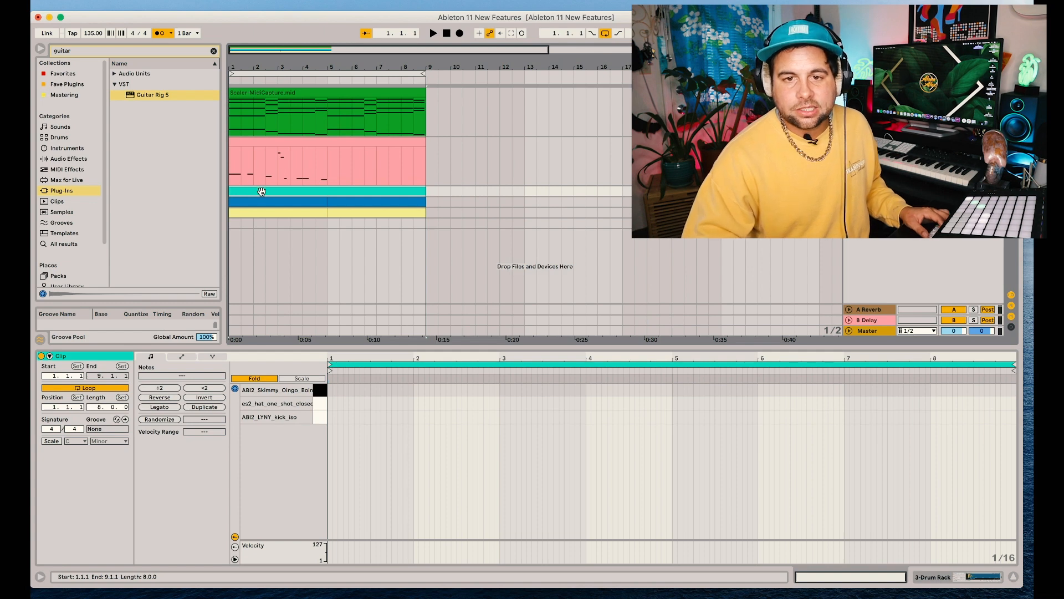
Open the 808 clip and the empty Drum Rack clip together, with note editing focused on the Drum Rack clip
click(264, 142)
shift+click(259, 191)
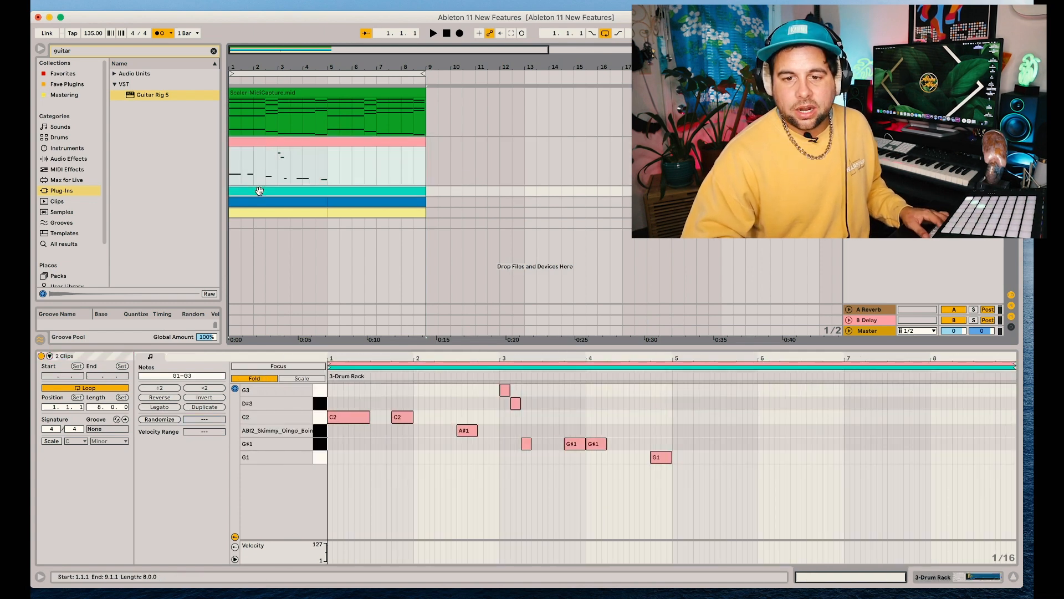
click(340, 366)
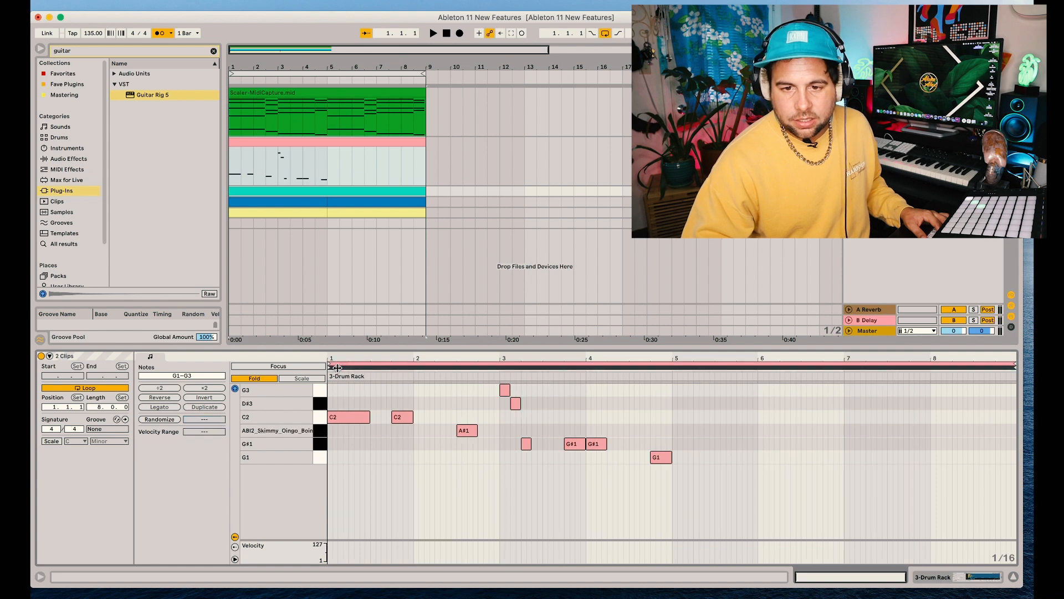
click(337, 367)
click(338, 366)
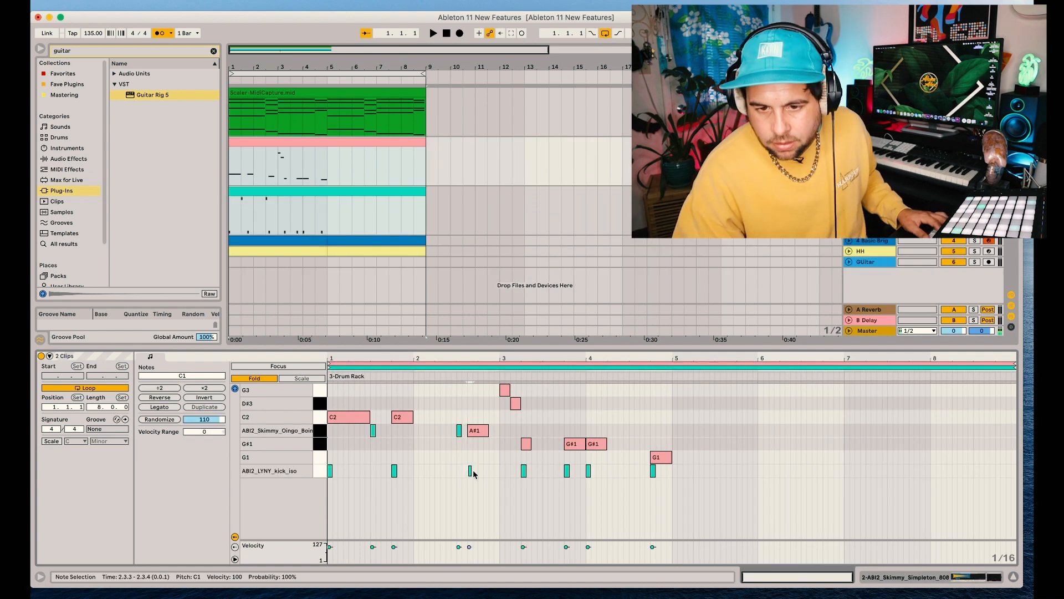
Add kicks at 3.1.1 and 3.1.3 and an A#1 drum hit at 3.3.1 in the Drum Rack clip, following the 808 notes
key(space)
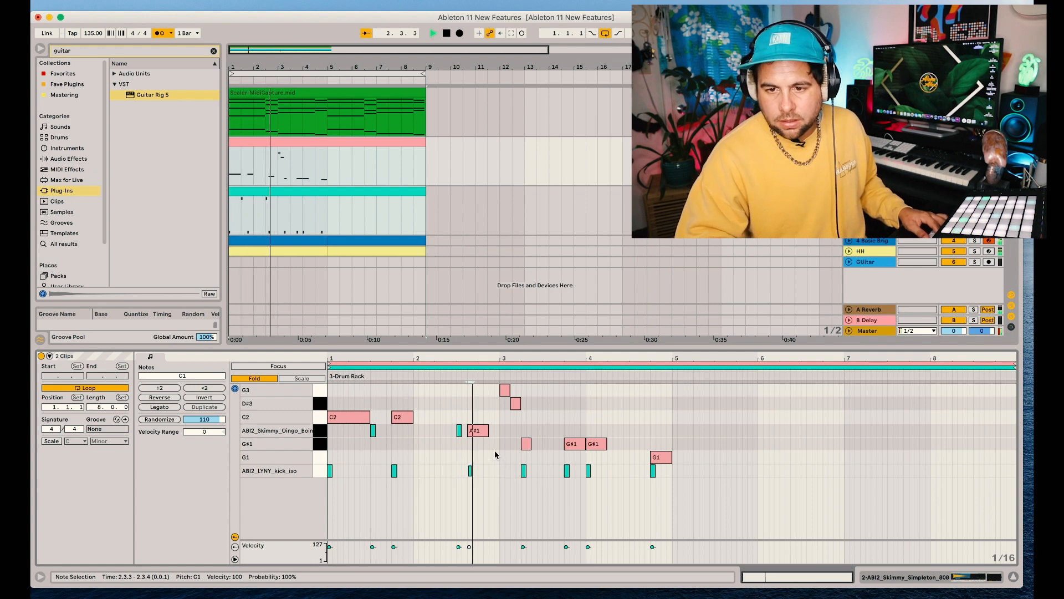
double_click(502, 472)
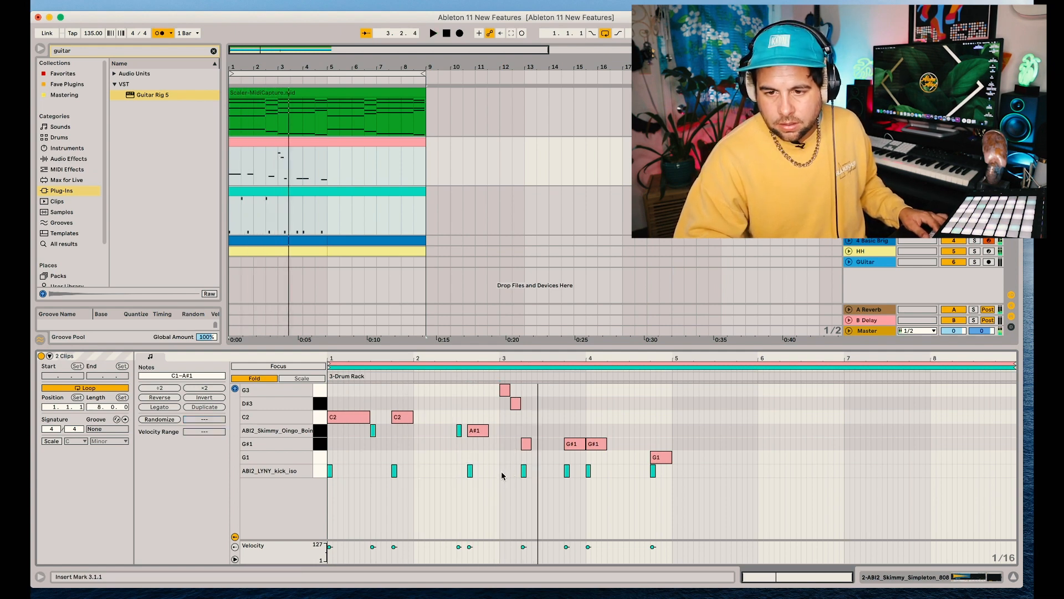
double_click(547, 431)
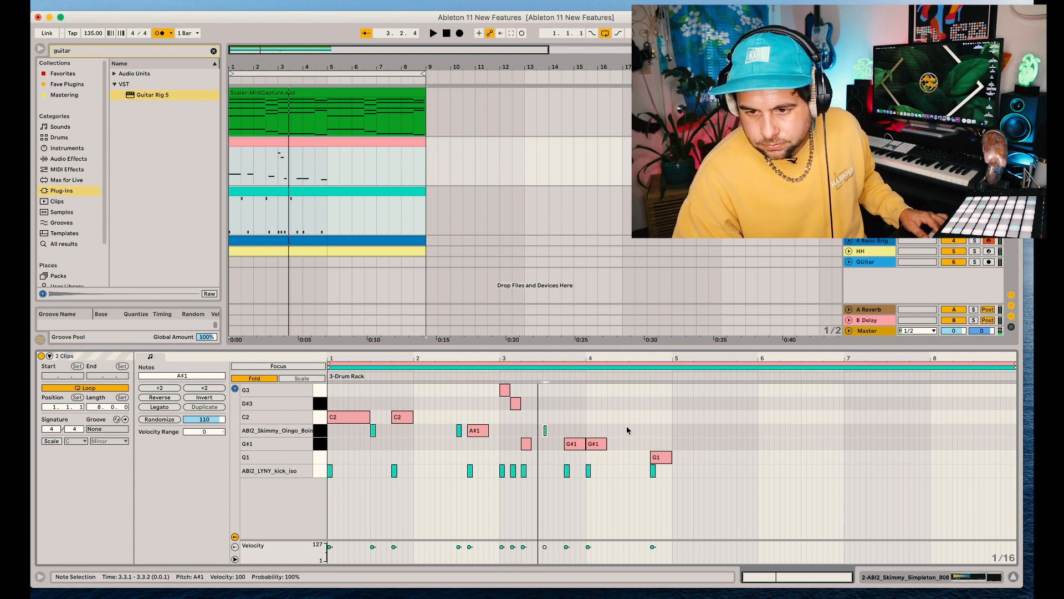
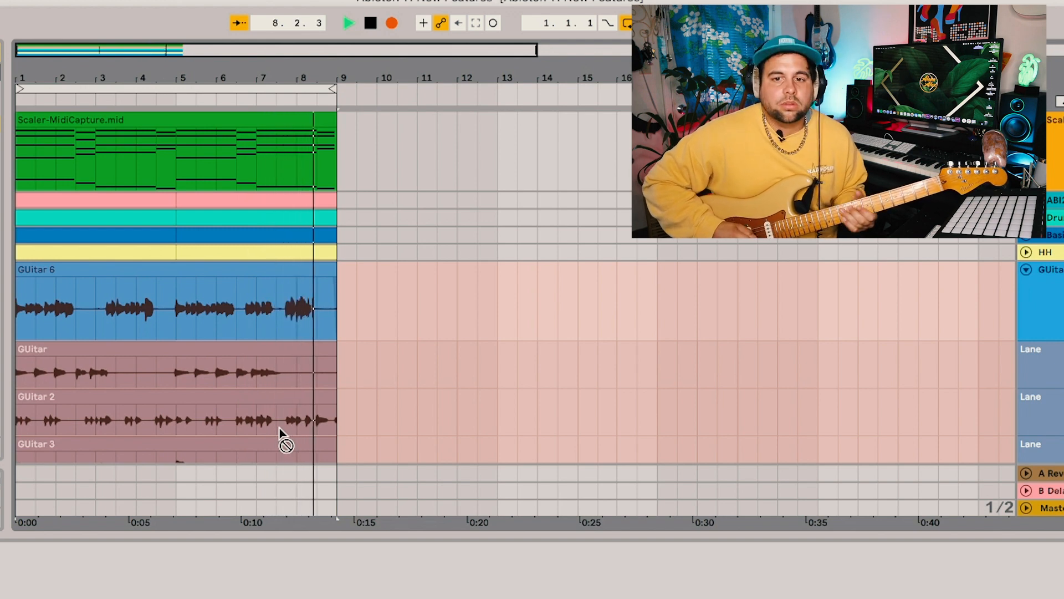
Stop playback and look through the six recorded guitar take lanes below the guitar track
key(space)
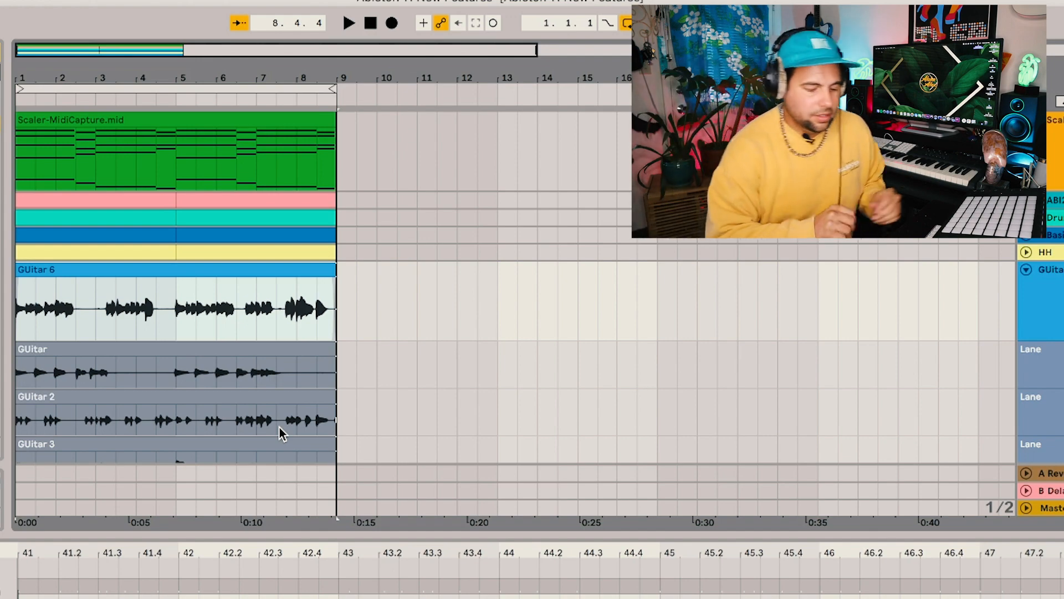
scroll(280, 433, down, 5)
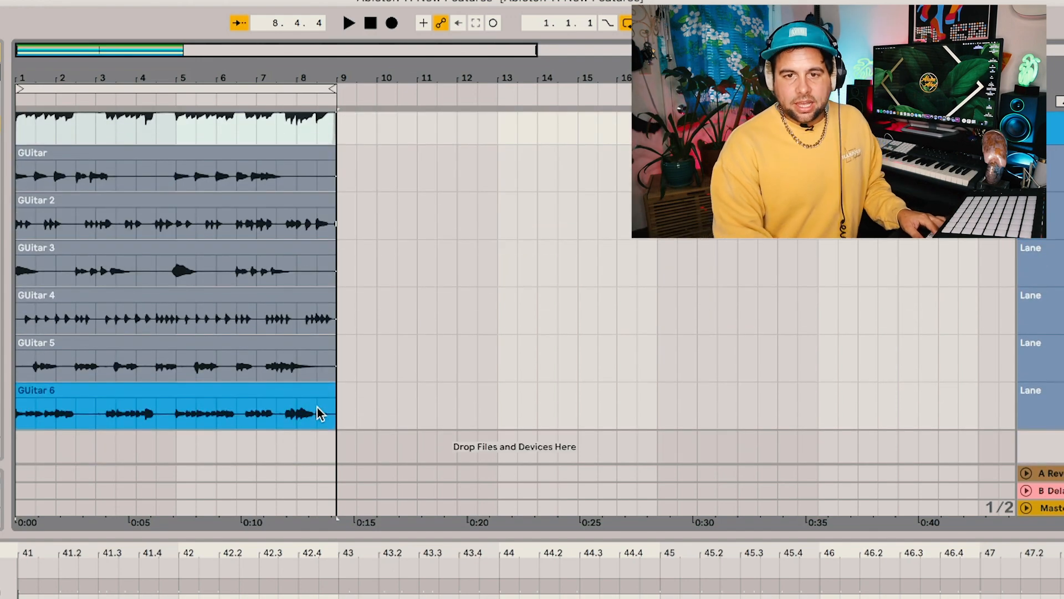
scroll(200, 344, up, 1)
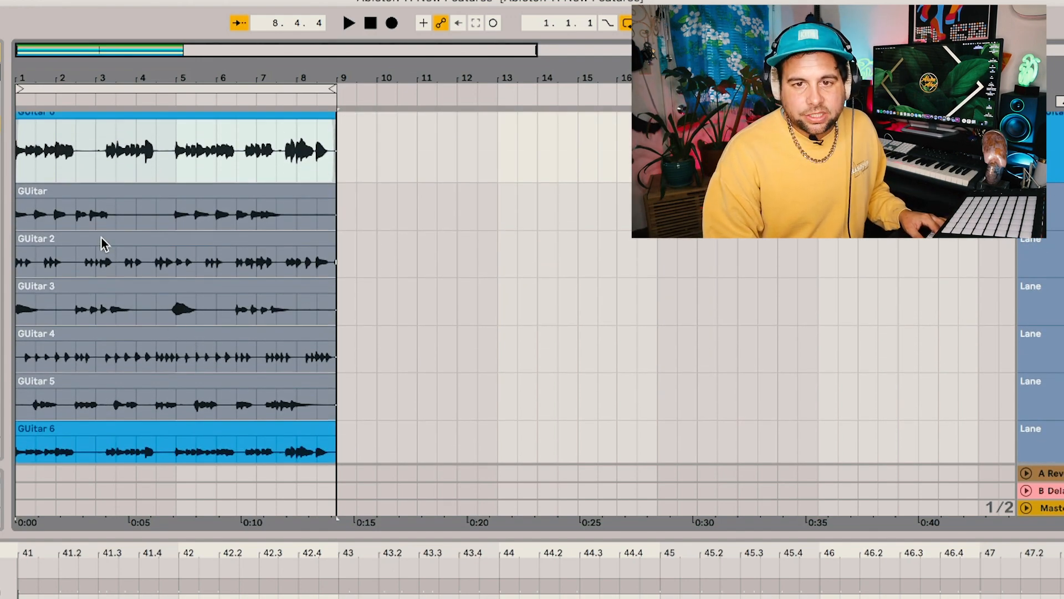
click(102, 239)
scroll(107, 233, up, 3)
scroll(109, 235, down, 3)
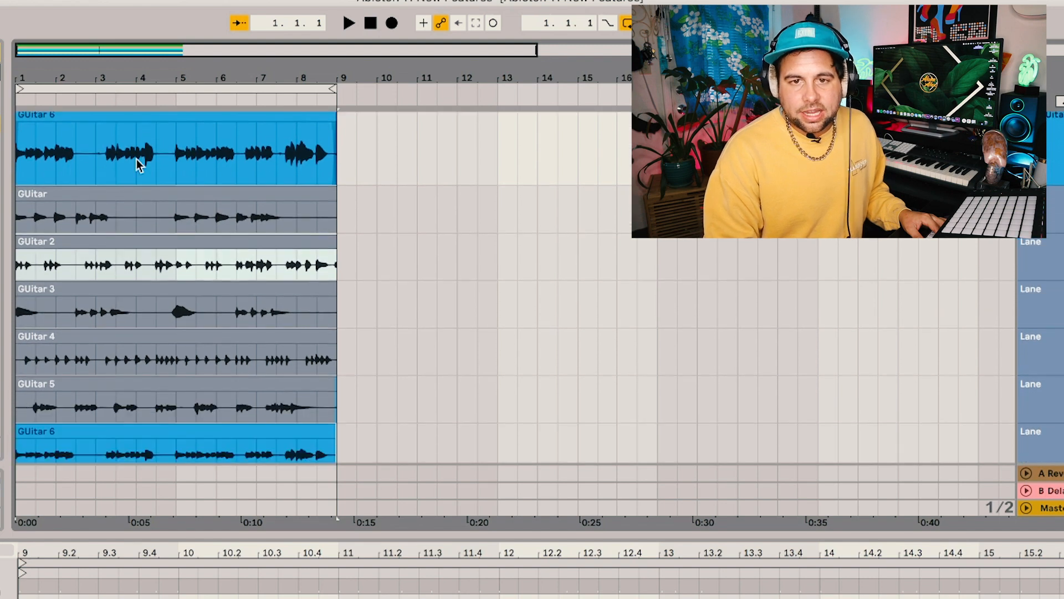
scroll(99, 155, down, 1)
click(57, 190)
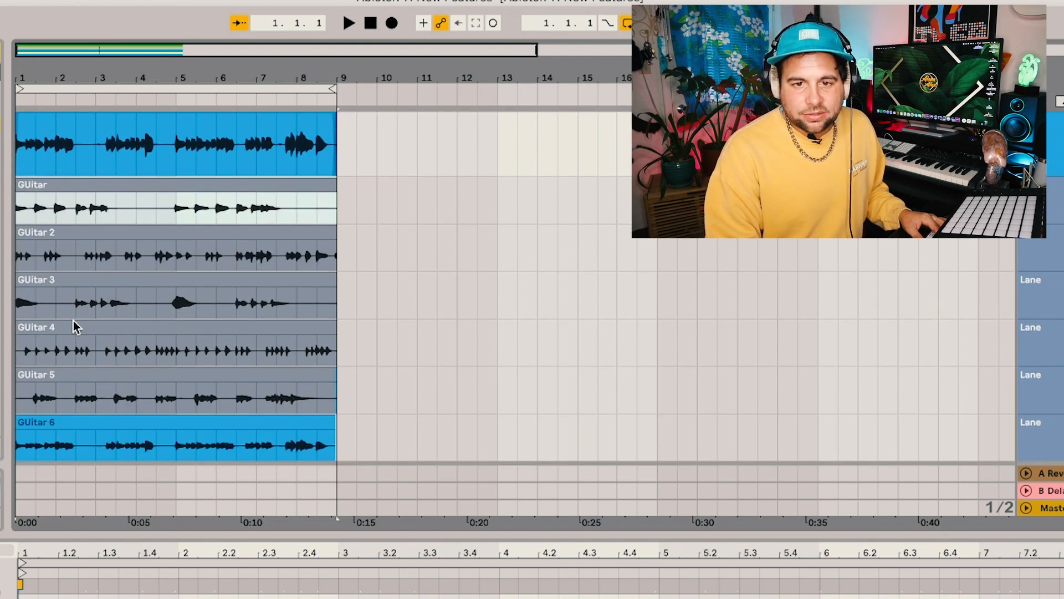
scroll(114, 404, up, 4)
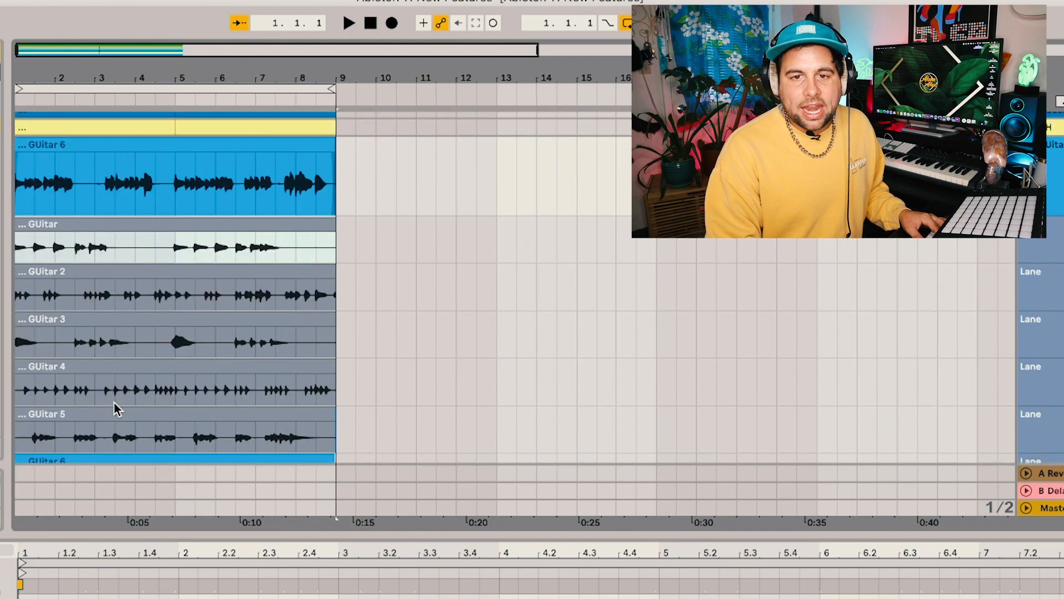
scroll(115, 402, left, 1)
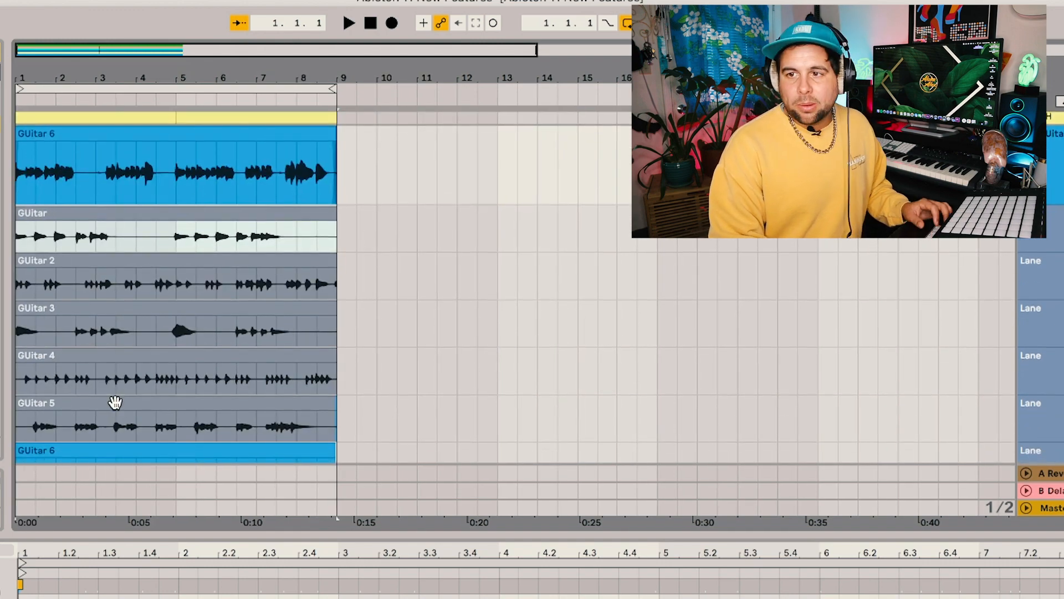
Audition the first guitar take lane in draw mode and comp its section from bar 1 to 2.3 into the guitar track
key(b)
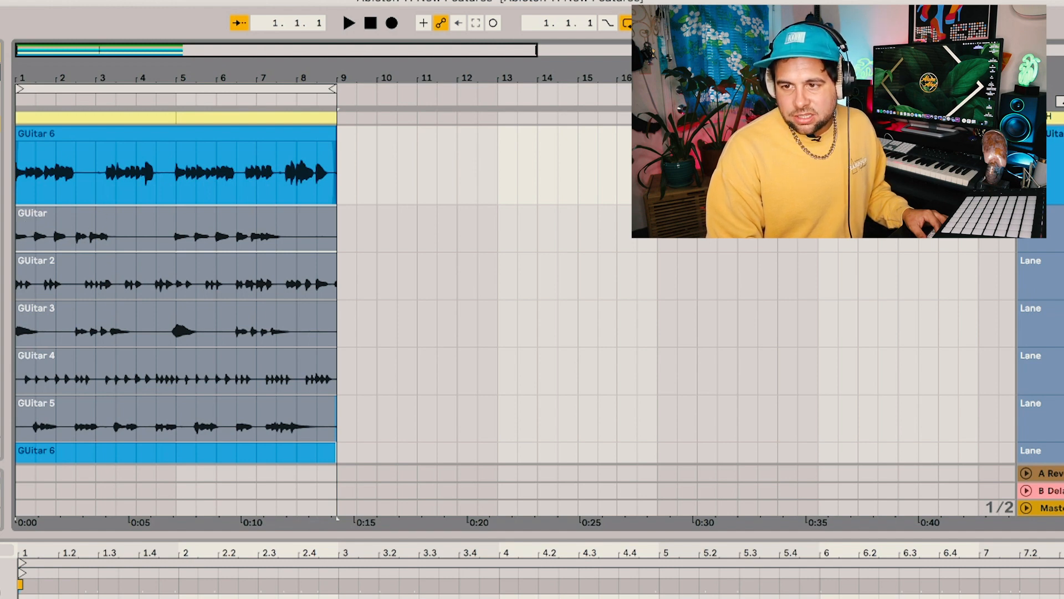
scroll(176, 288, down, 2)
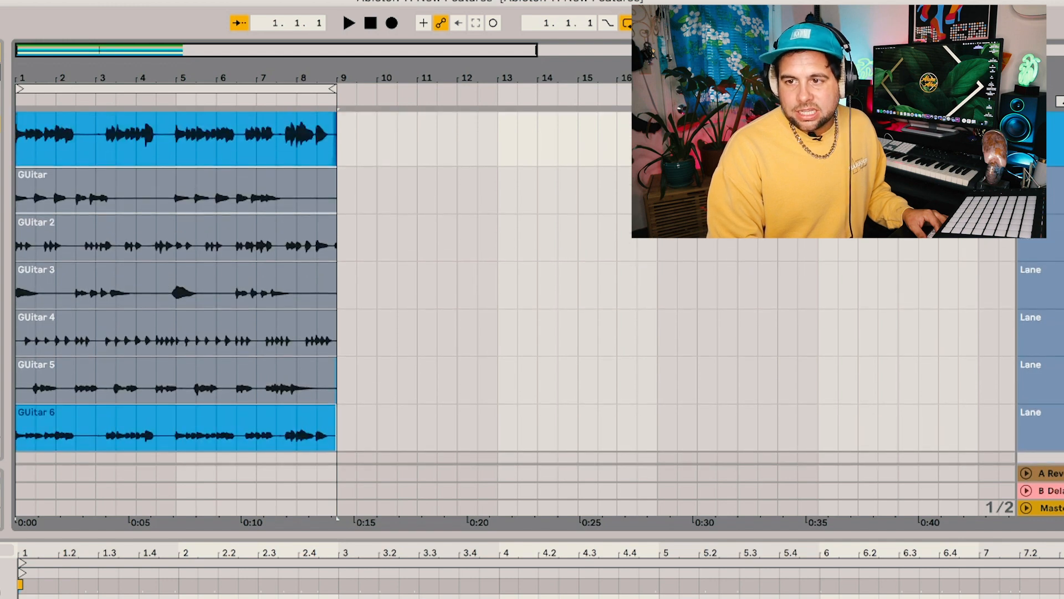
key(t)
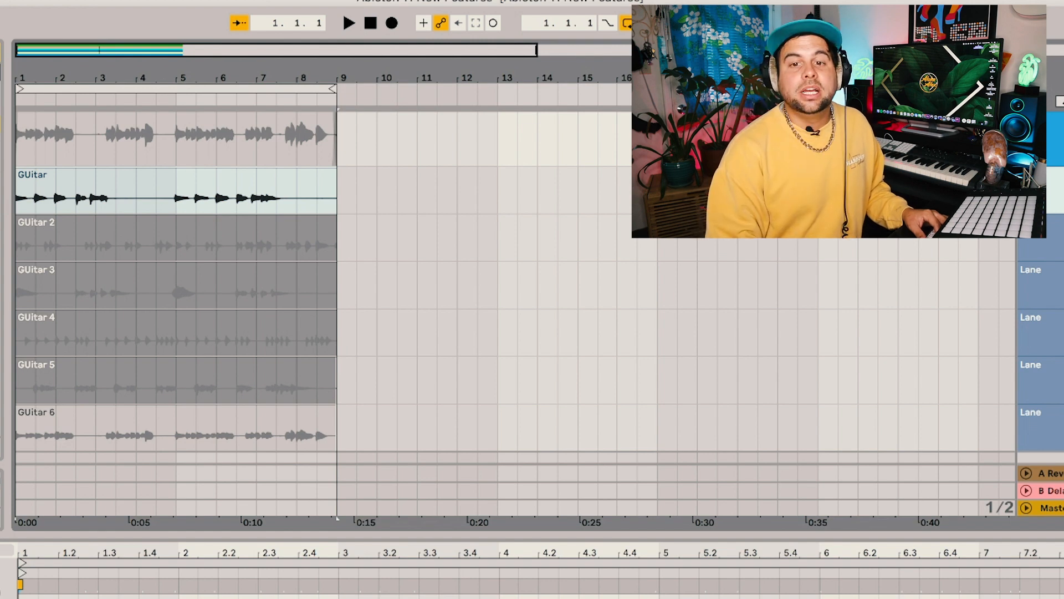
key(space)
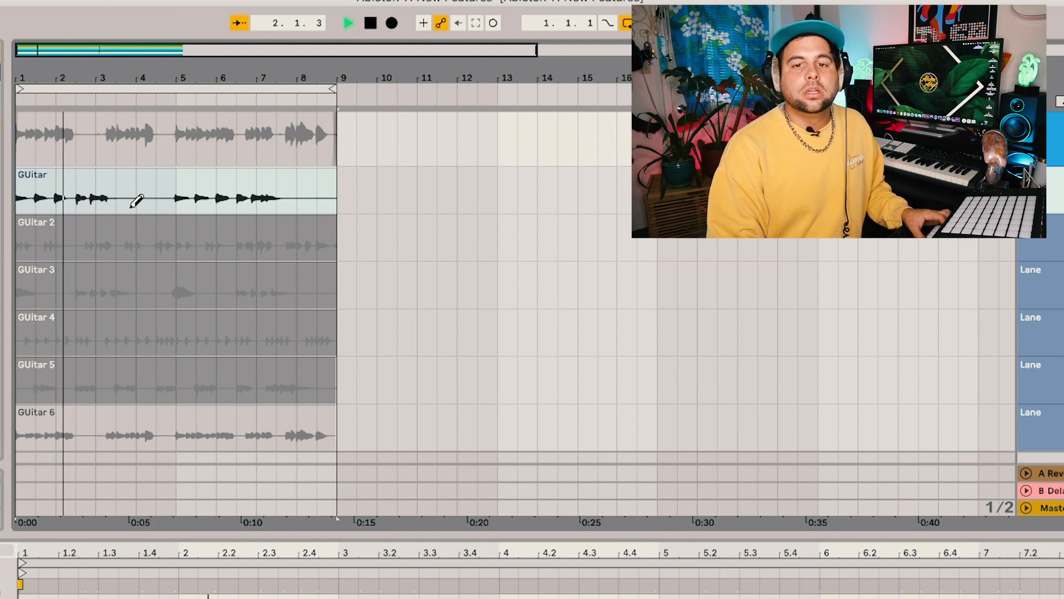
key(space)
drag(17, 185, 78, 184)
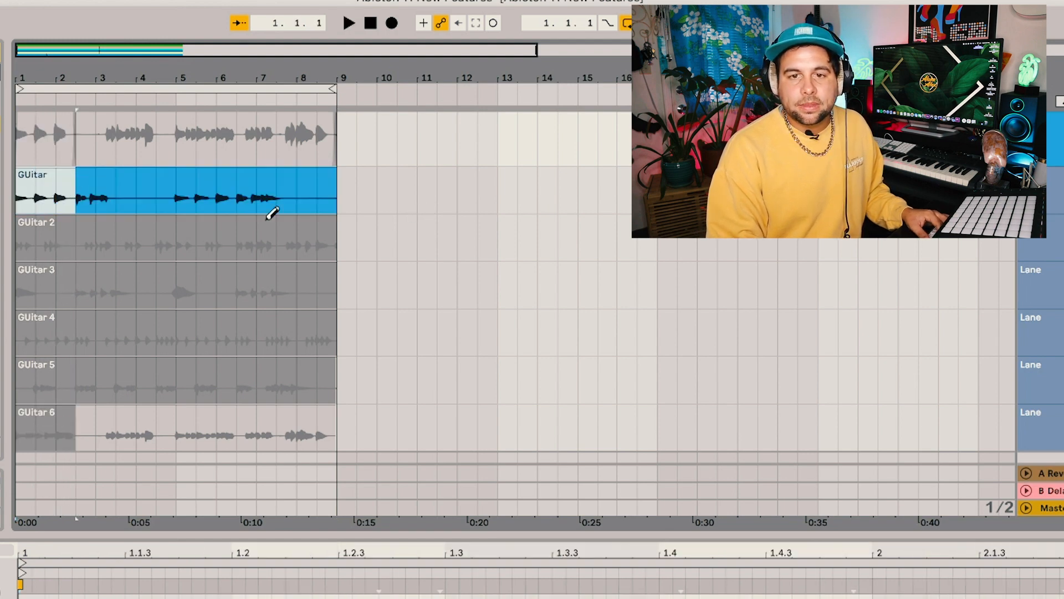
scroll(72, 192, up, 1)
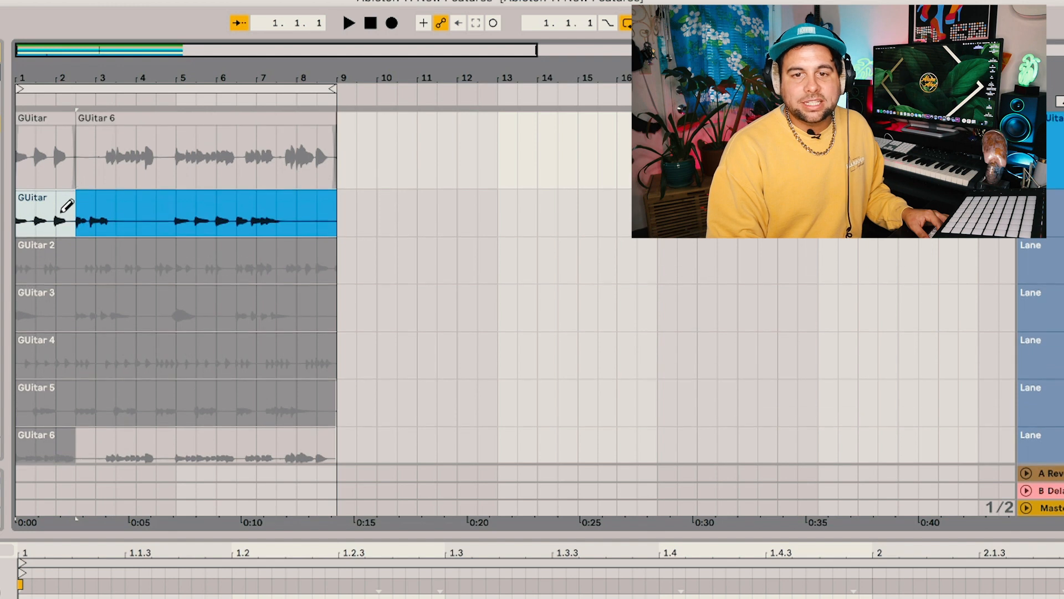
Audition the GUitar 2 and GUitar 3 takes and comp GUitar 3 from 2.3 to bar 4 into the guitar track
scroll(88, 224, down, 2)
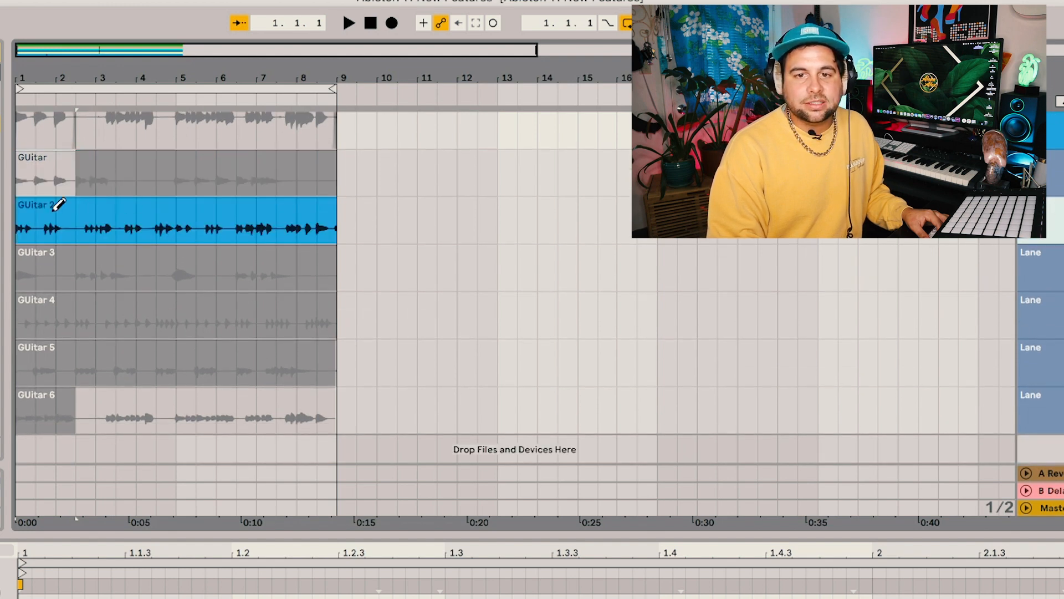
key(space)
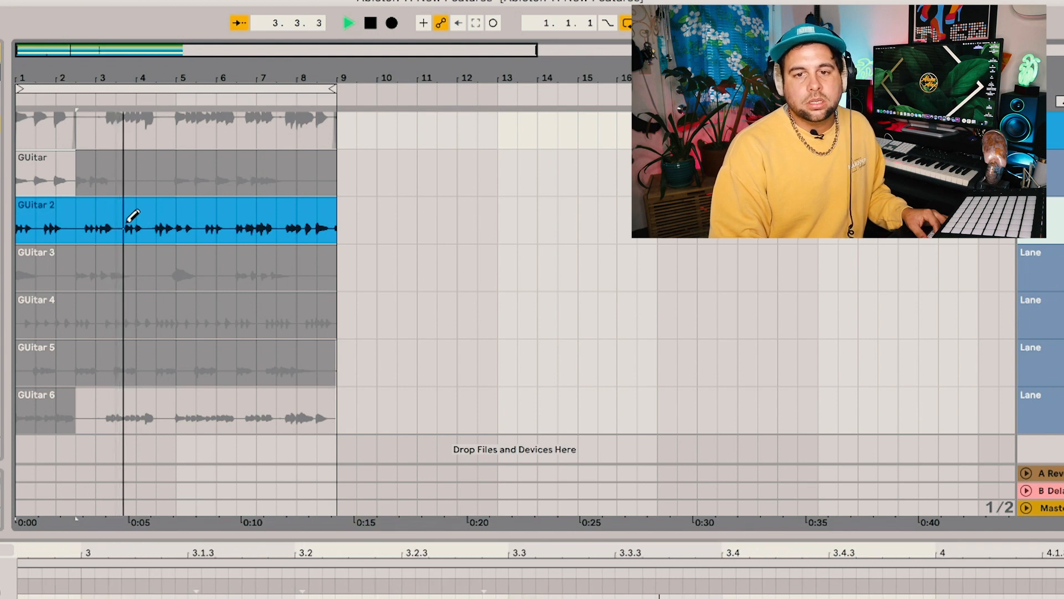
key(space)
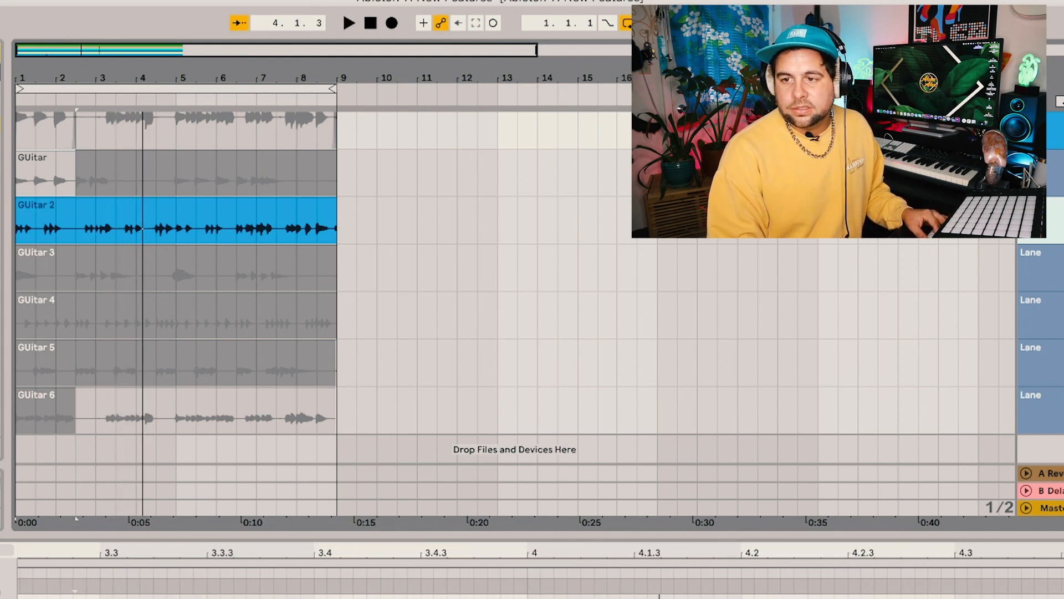
click(473, 265)
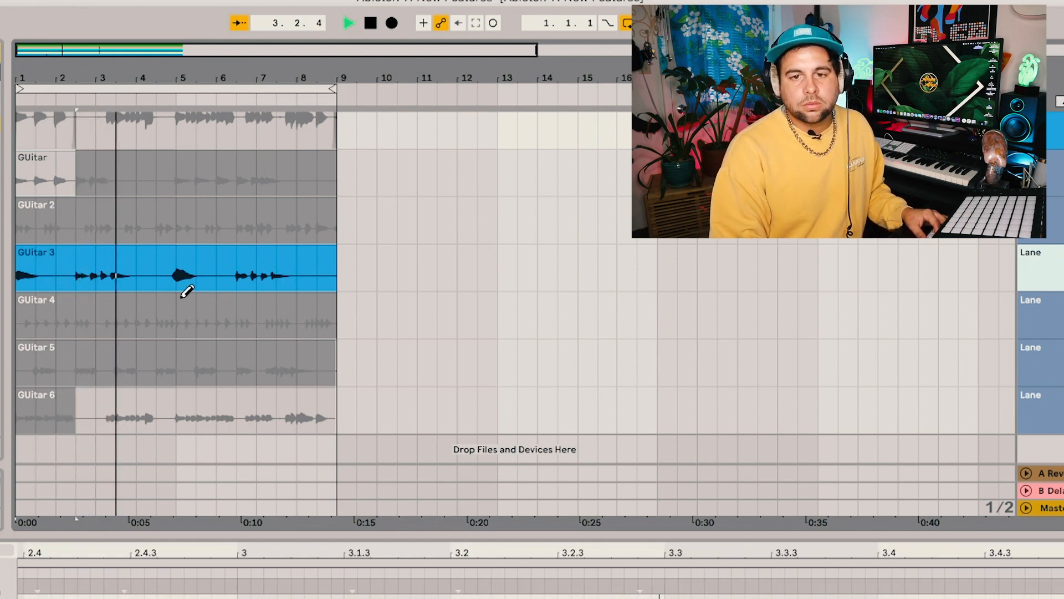
key(space)
drag(82, 262, 142, 263)
scroll(91, 185, up, 1)
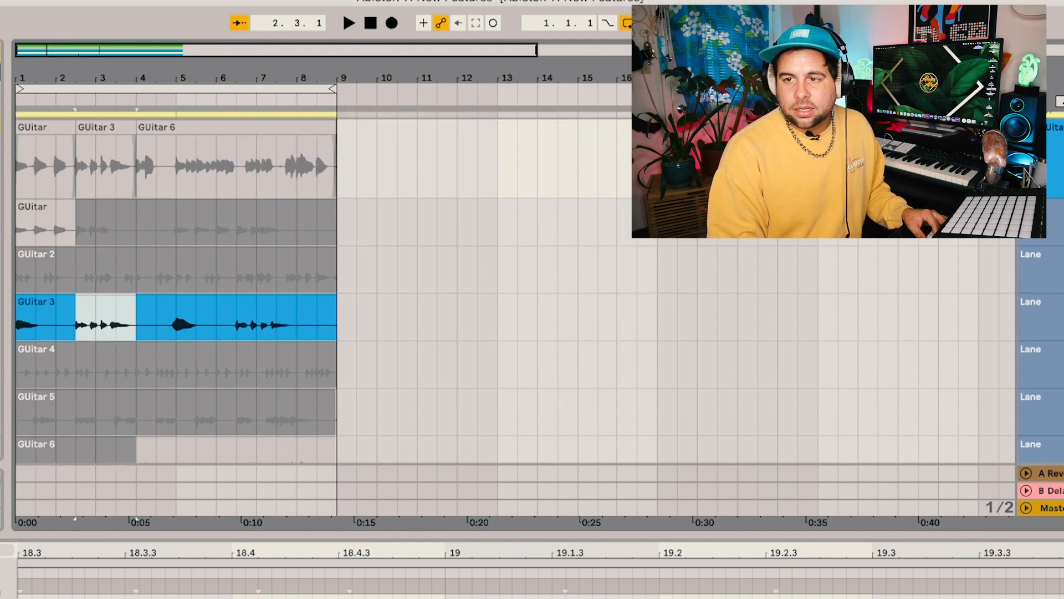
Audition the GUitar 2 take lane from bar 4
click(189, 286)
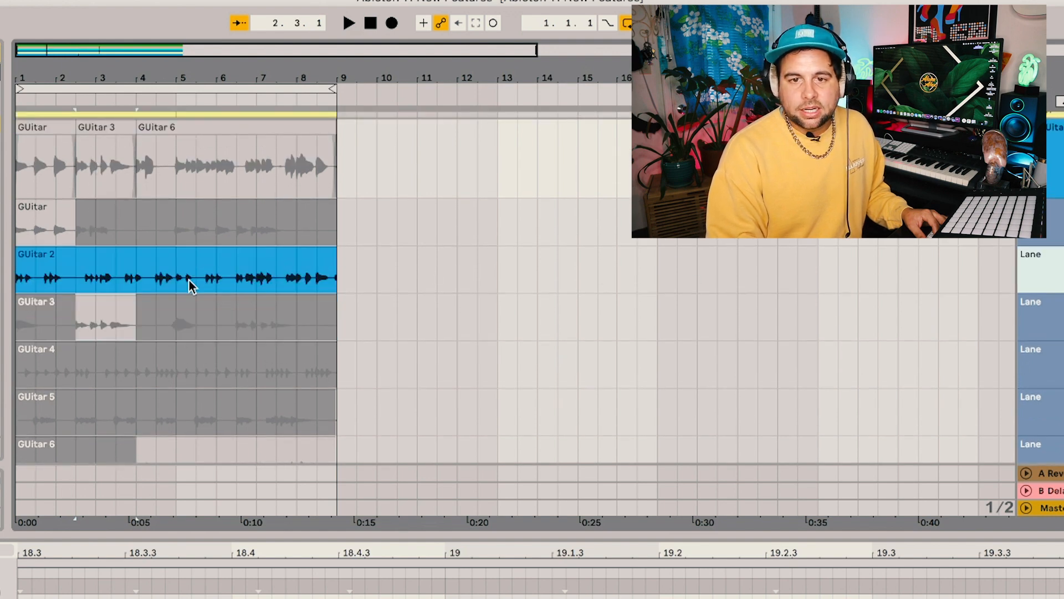
click(143, 257)
key(space)
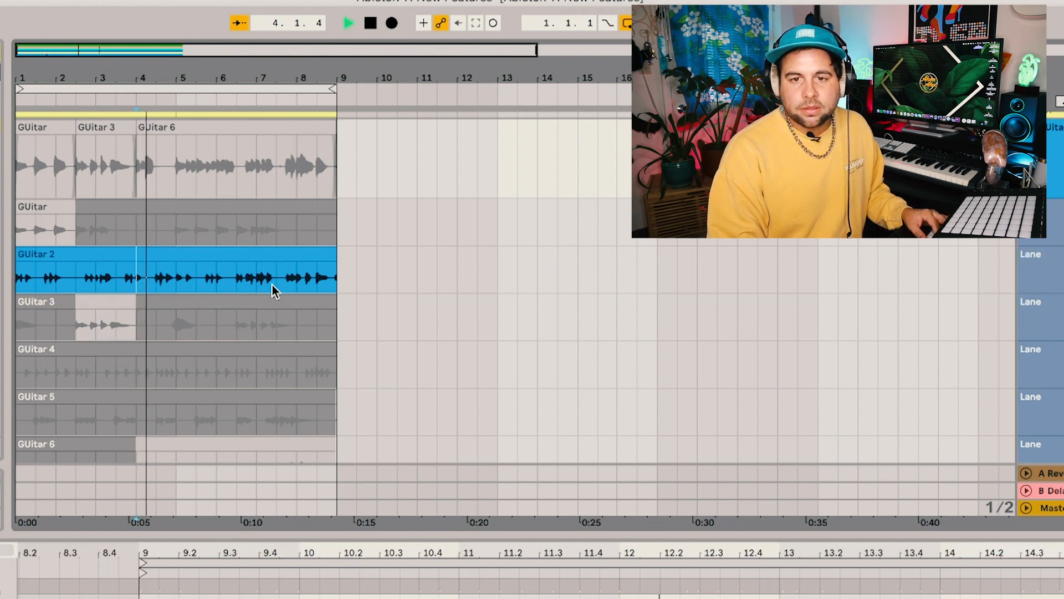
scroll(206, 284, down, 3)
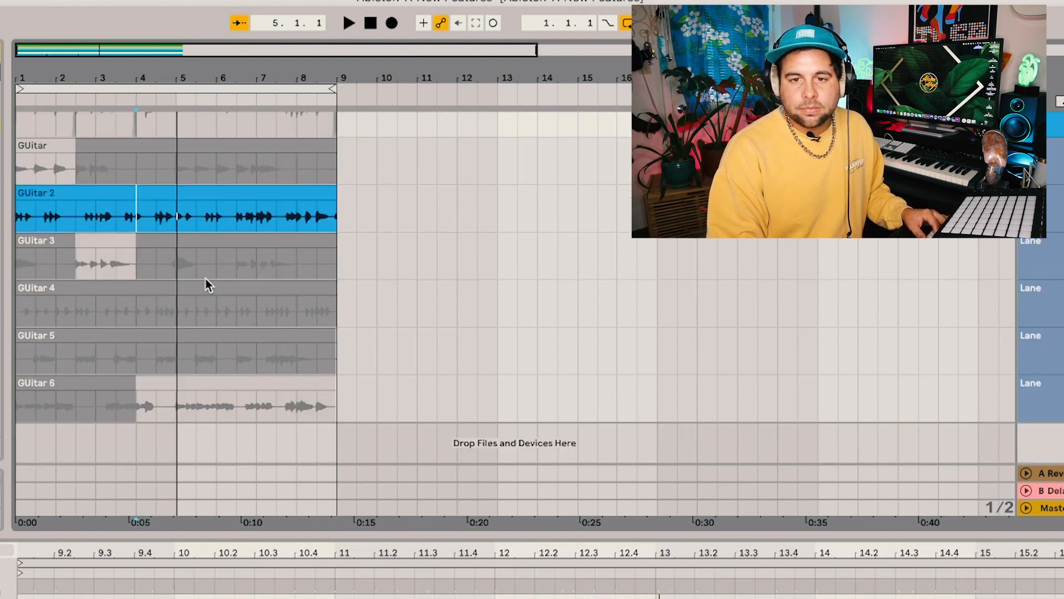
Audition the GUitar 4 take from bar 4 and comp its section from bar 4 to bar 5 into the guitar track
click(141, 313)
key(space)
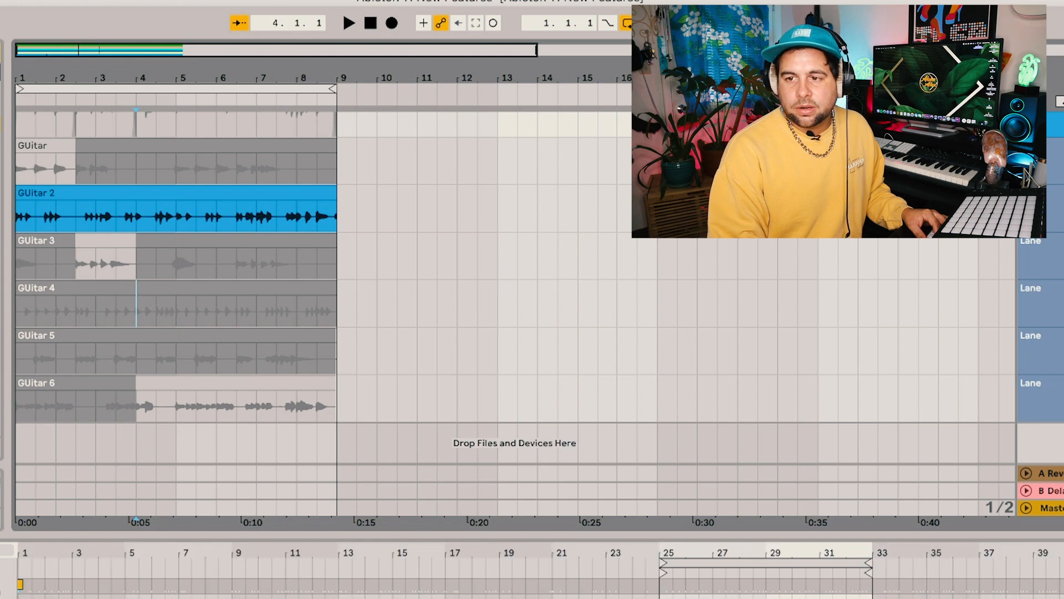
key(t)
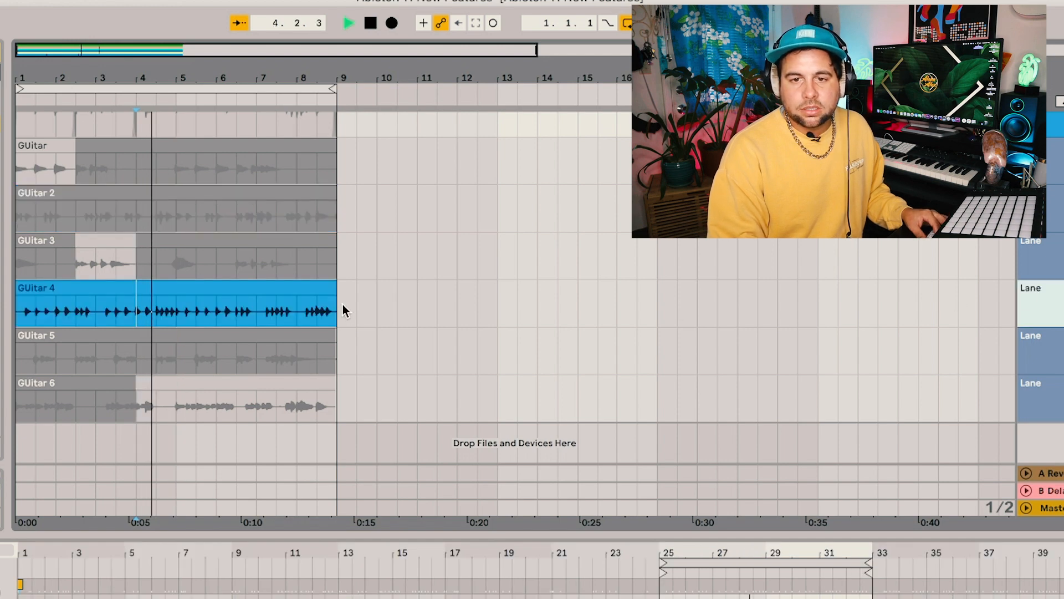
scroll(133, 293, up, 4)
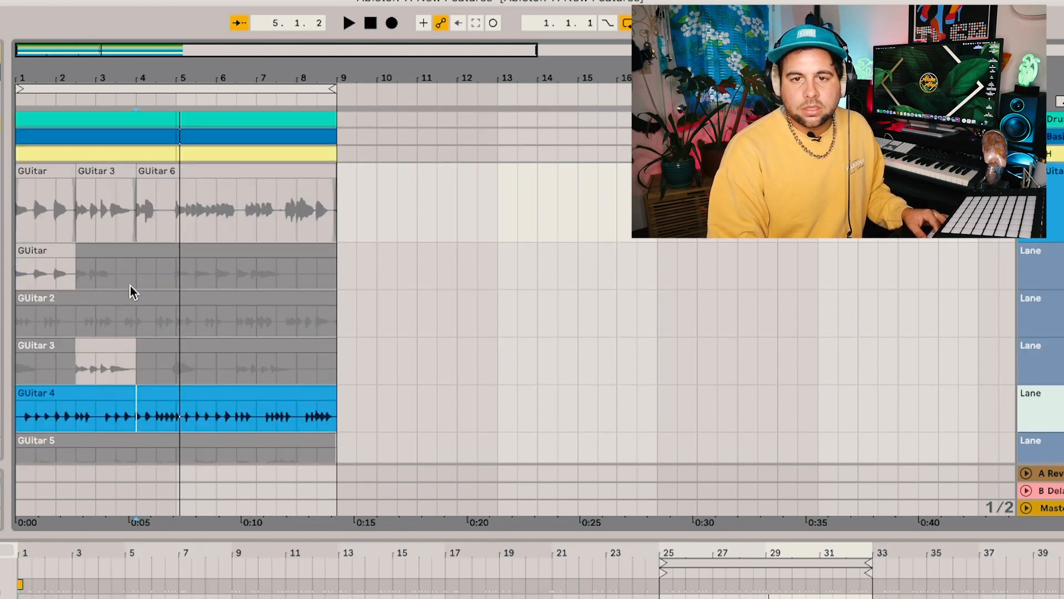
scroll(135, 289, down, 2)
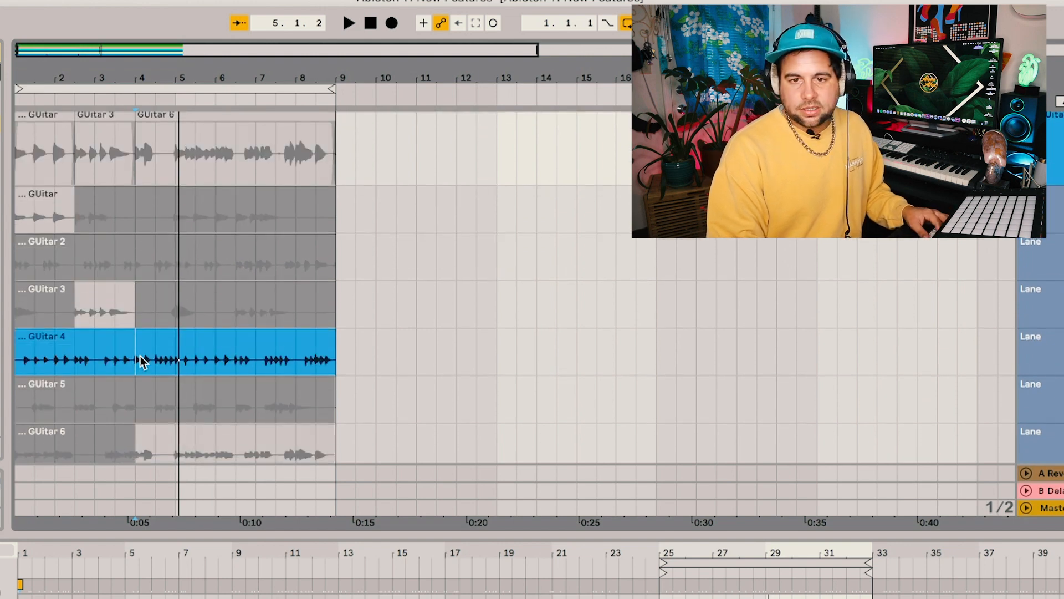
key(space)
click(137, 347)
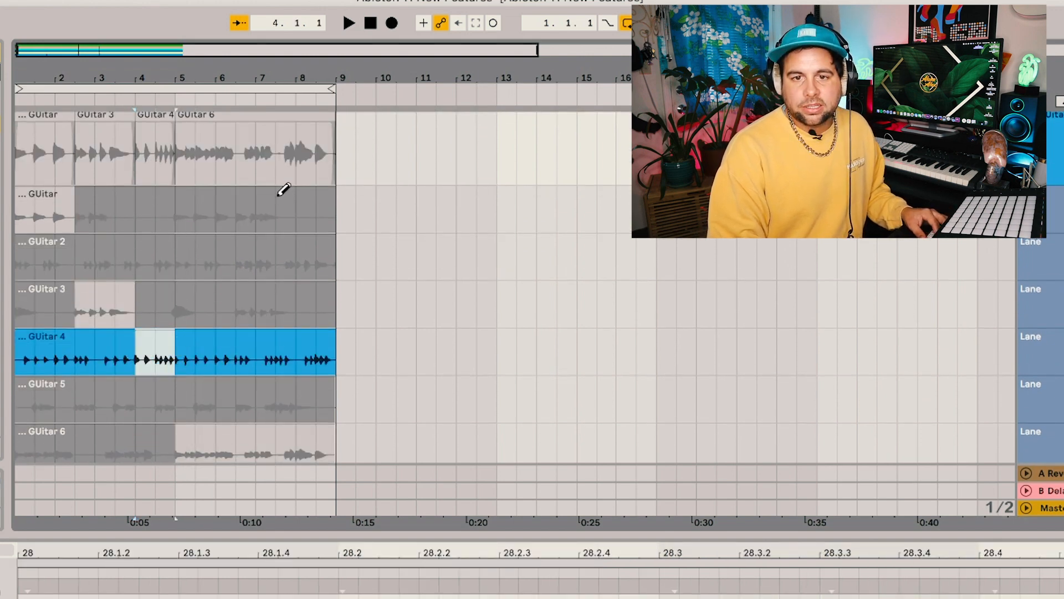
Turn off auditioning of the GUitar 4 lane and play the comped guitar from the start
scroll(284, 190, up, 4)
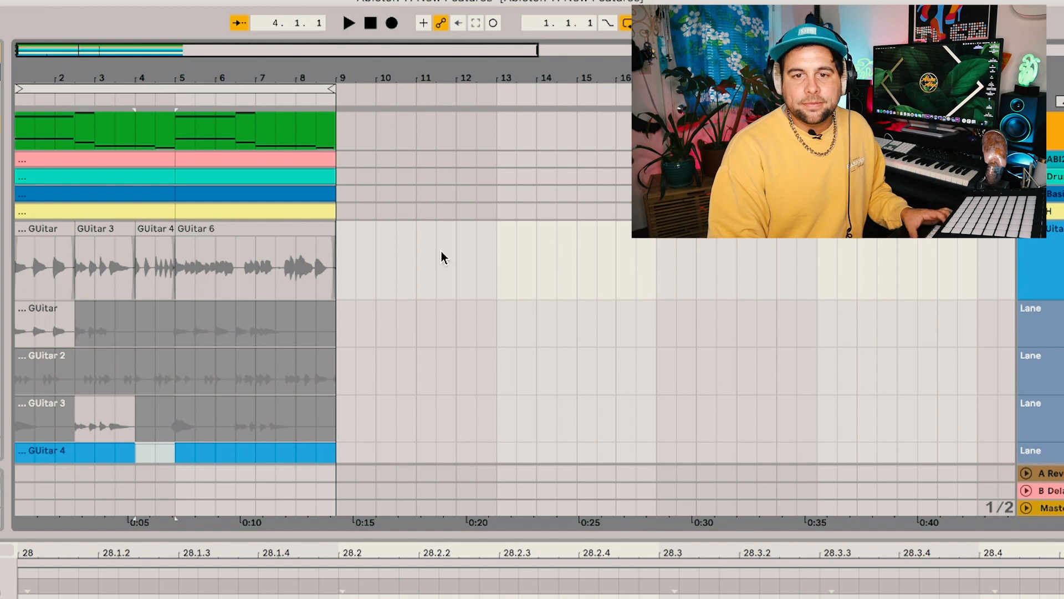
key(space)
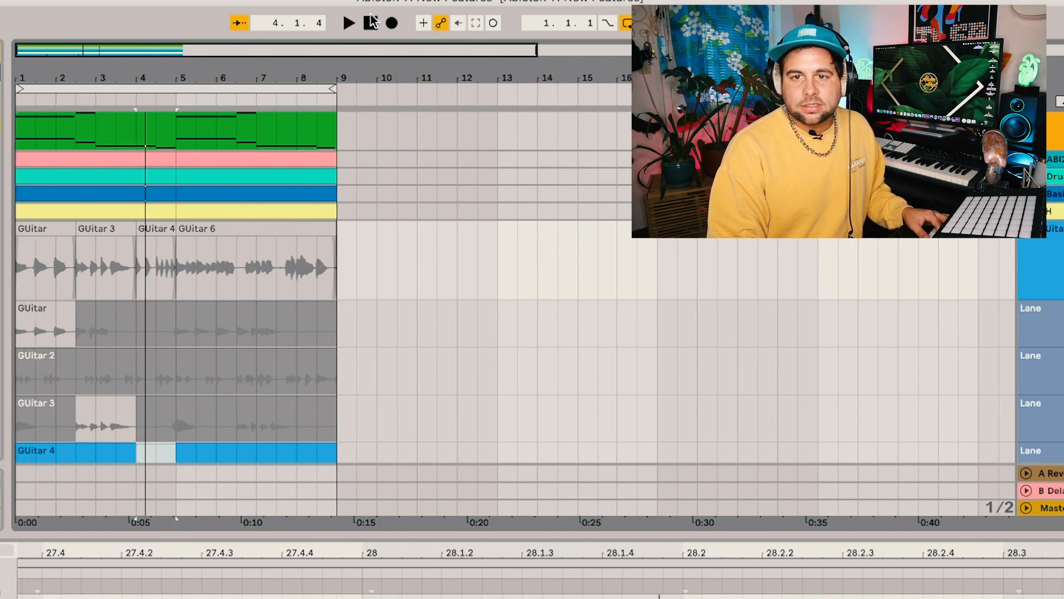
click(348, 23)
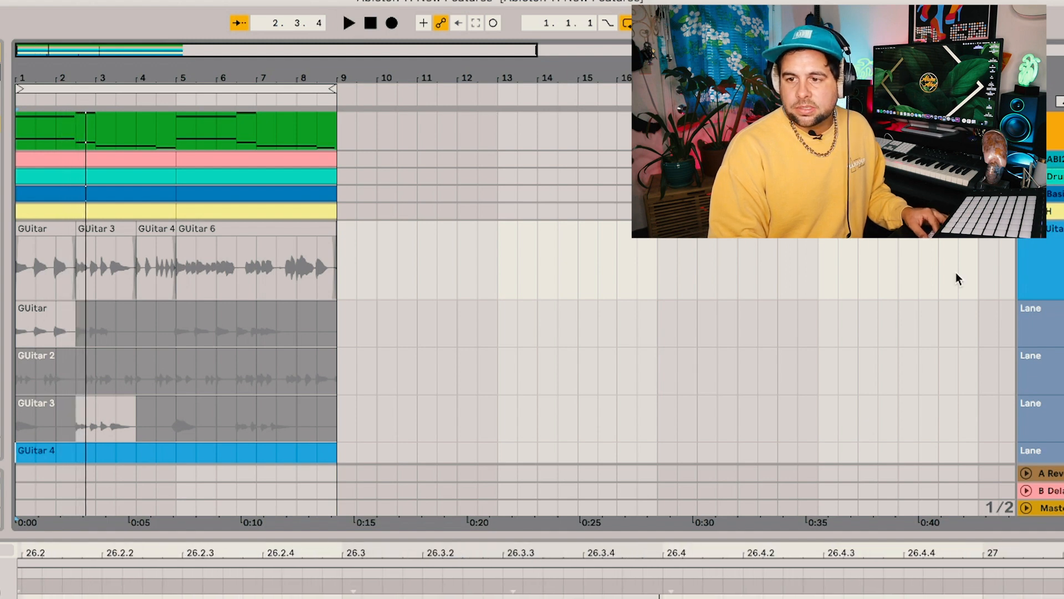
scroll(1042, 333, down, 3)
click(1059, 408)
scroll(527, 238, up, 3)
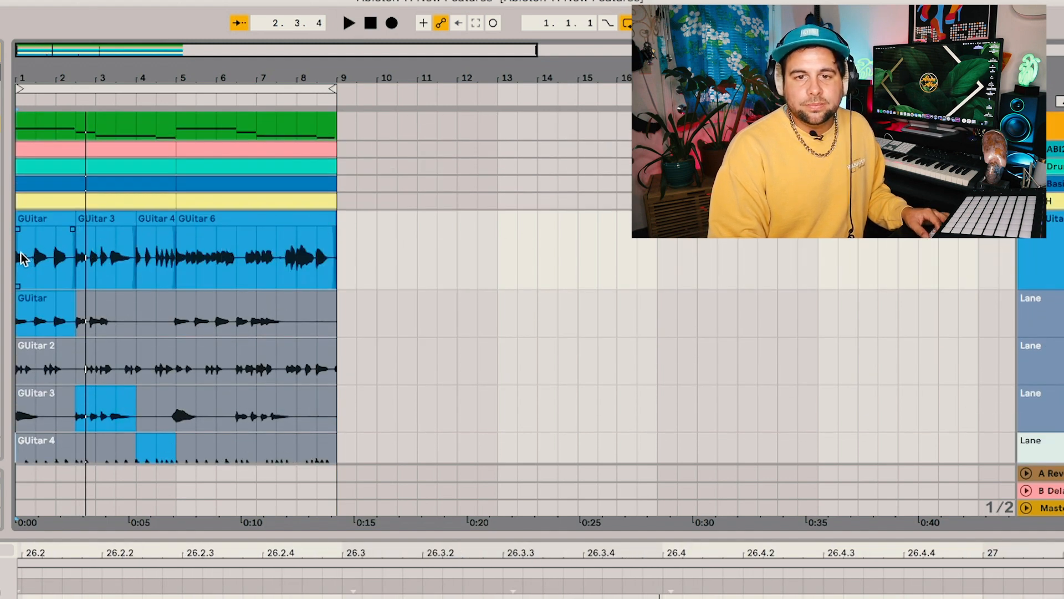
click(22, 257)
key(space)
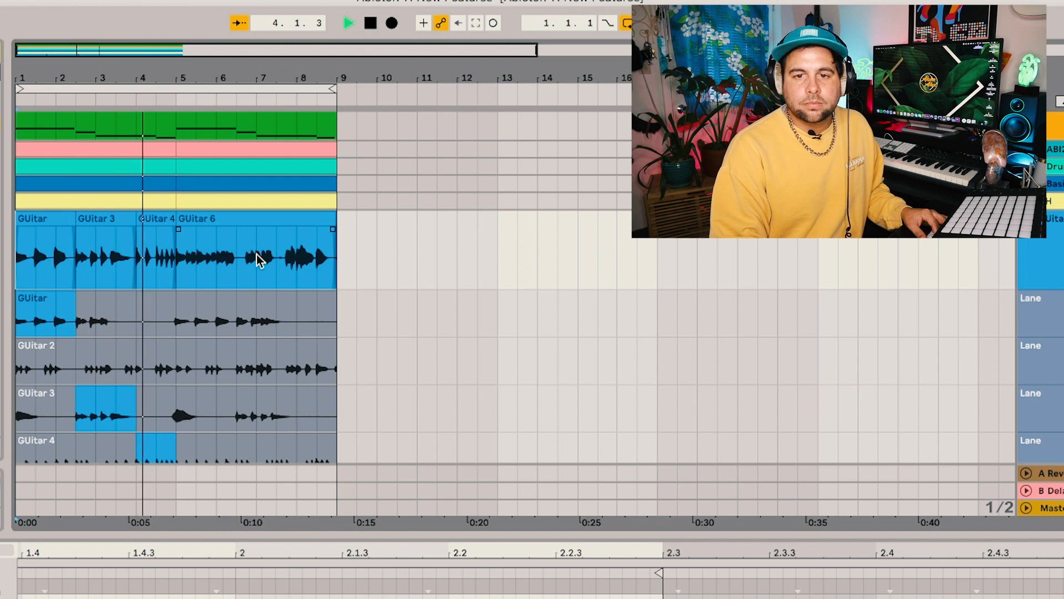
key(space)
Duplicate the comped guitar clips of bars 1 to 5 so they fill bars 5 to 9, and play the result
click(149, 258)
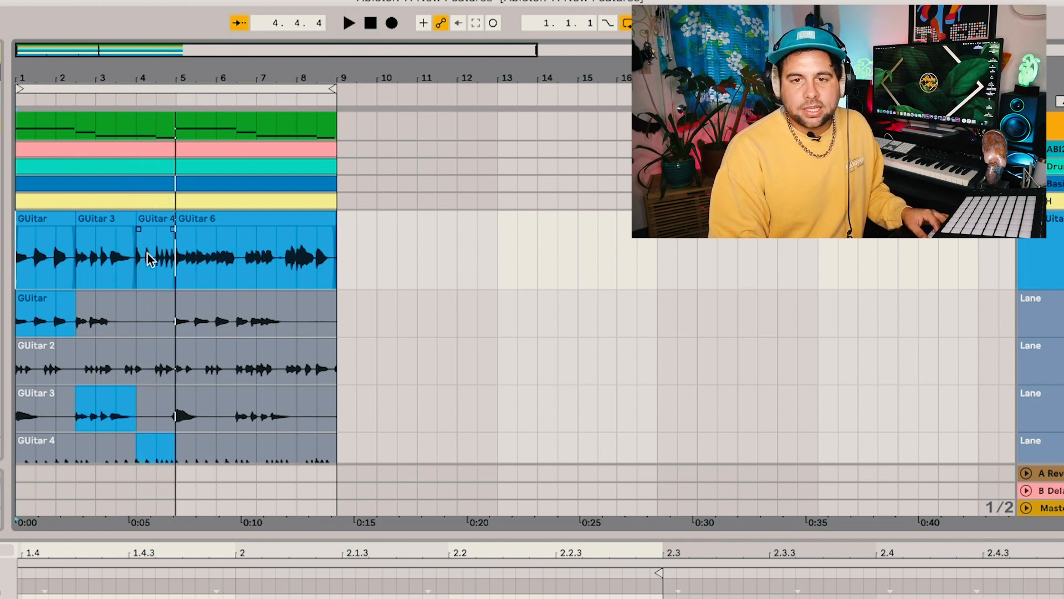
drag(176, 275, 15, 276)
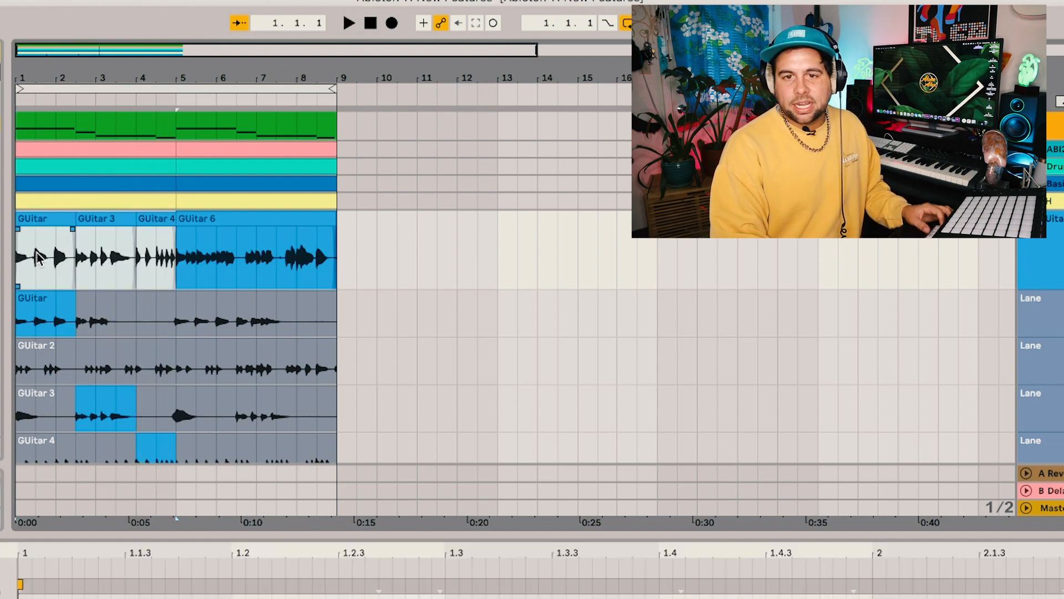
key(ctrl+d)
key(space)
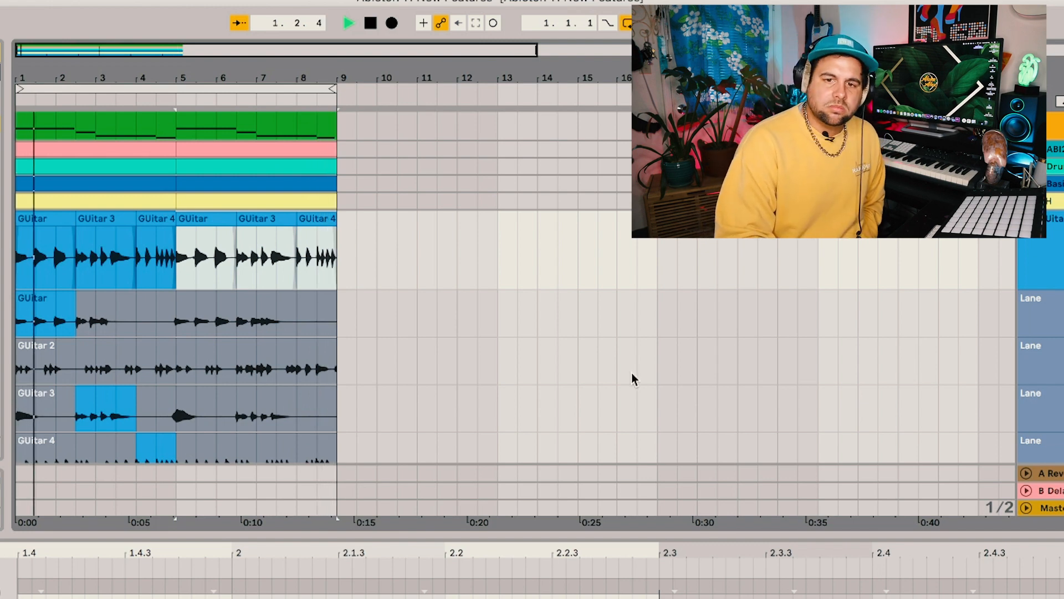
scroll(577, 379, down, 5)
scroll(580, 369, down, 2)
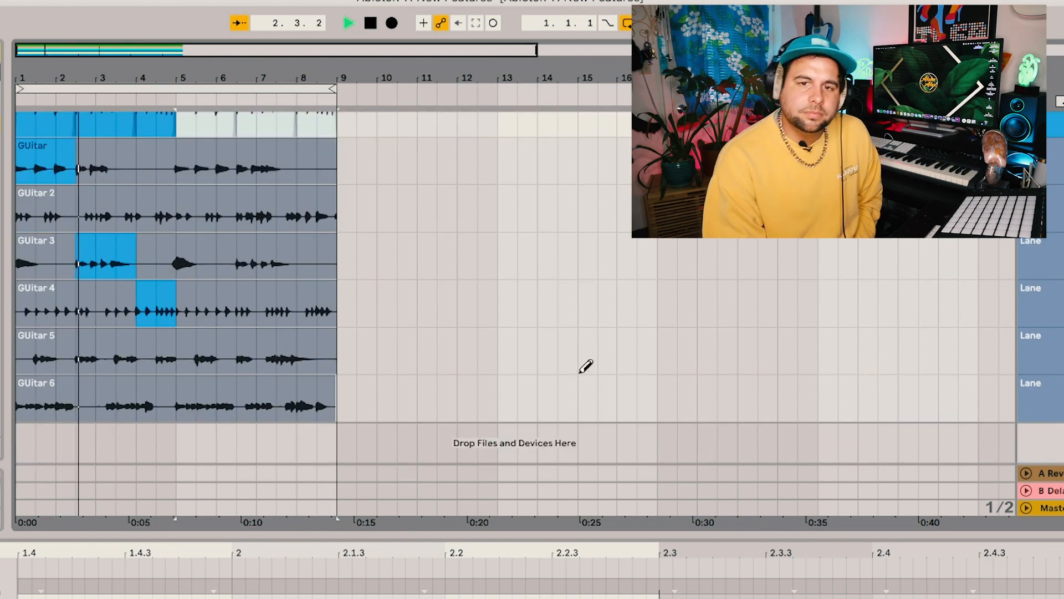
scroll(583, 367, up, 4)
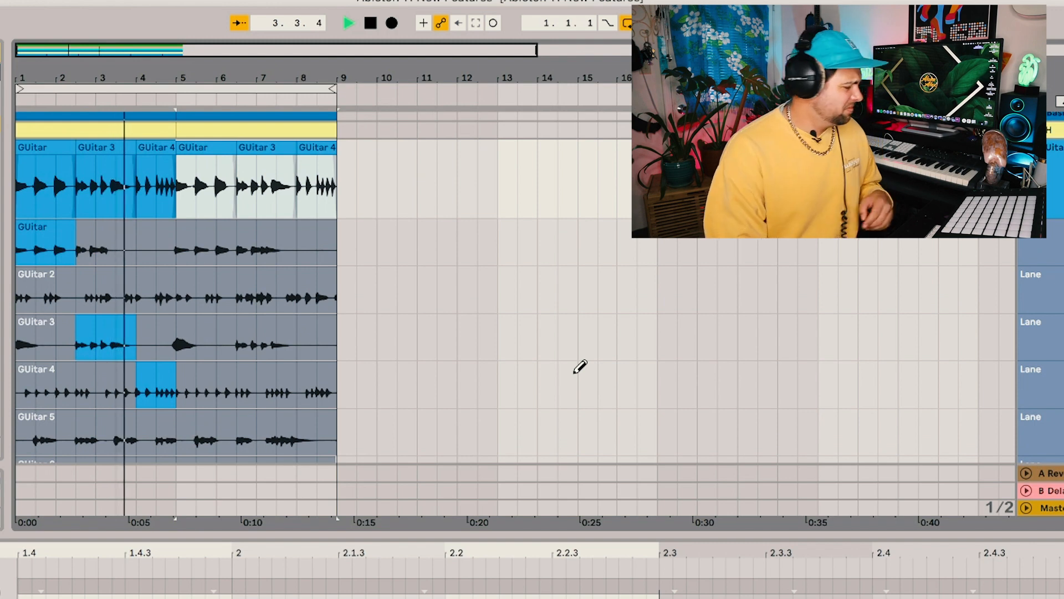